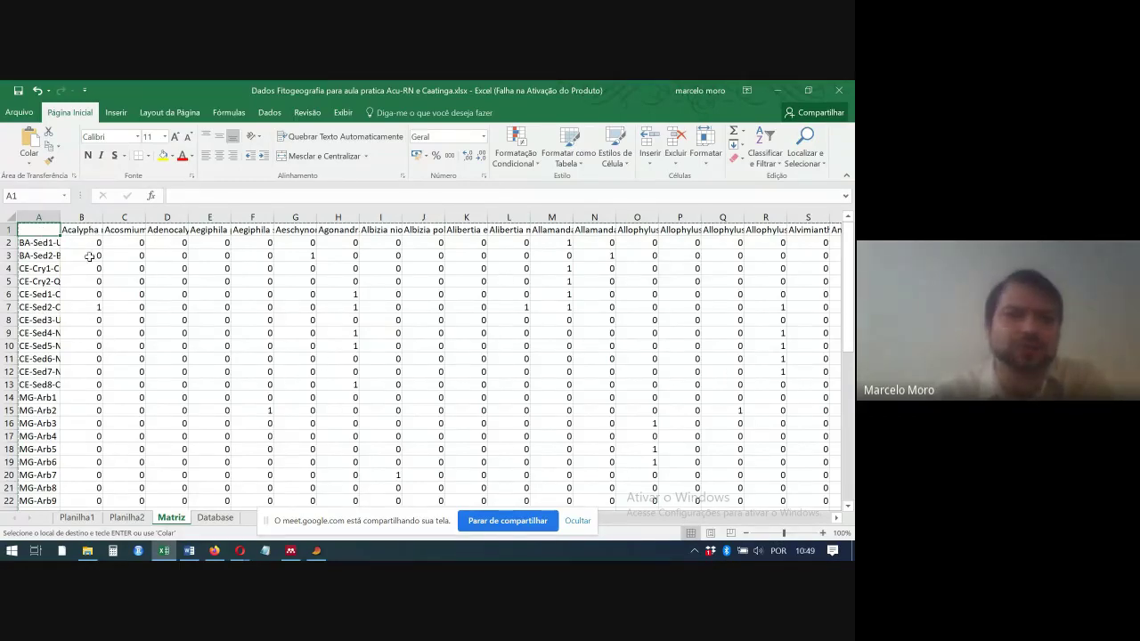
- Switch to PAST and start a new empty spreadsheet, discarding the data currently loaded there
click(87, 305)
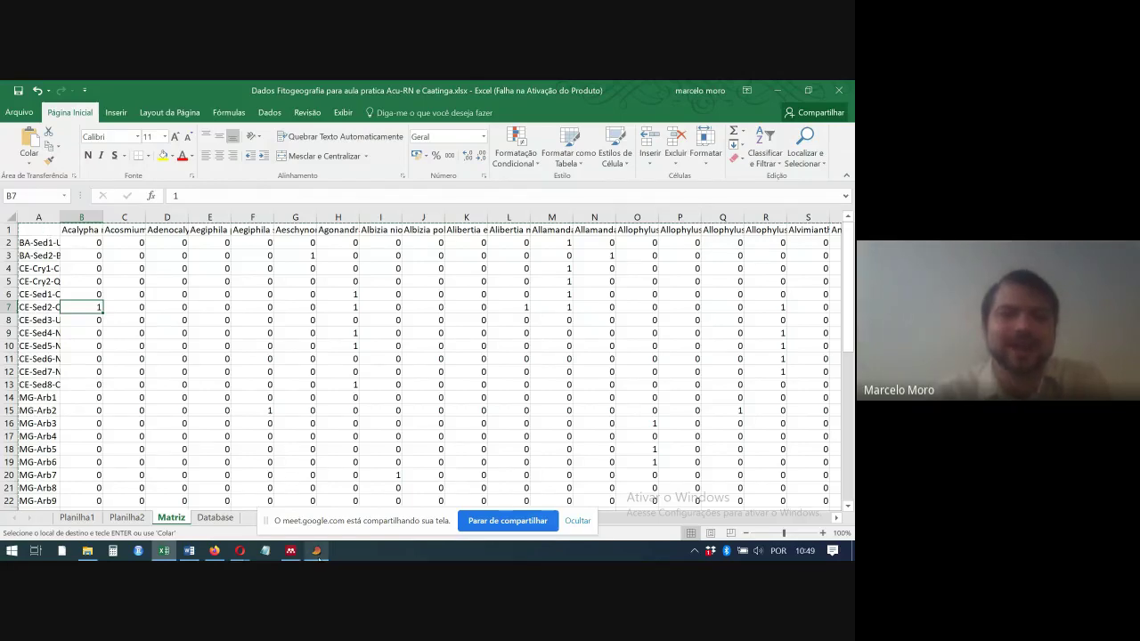
click(316, 550)
click(11, 101)
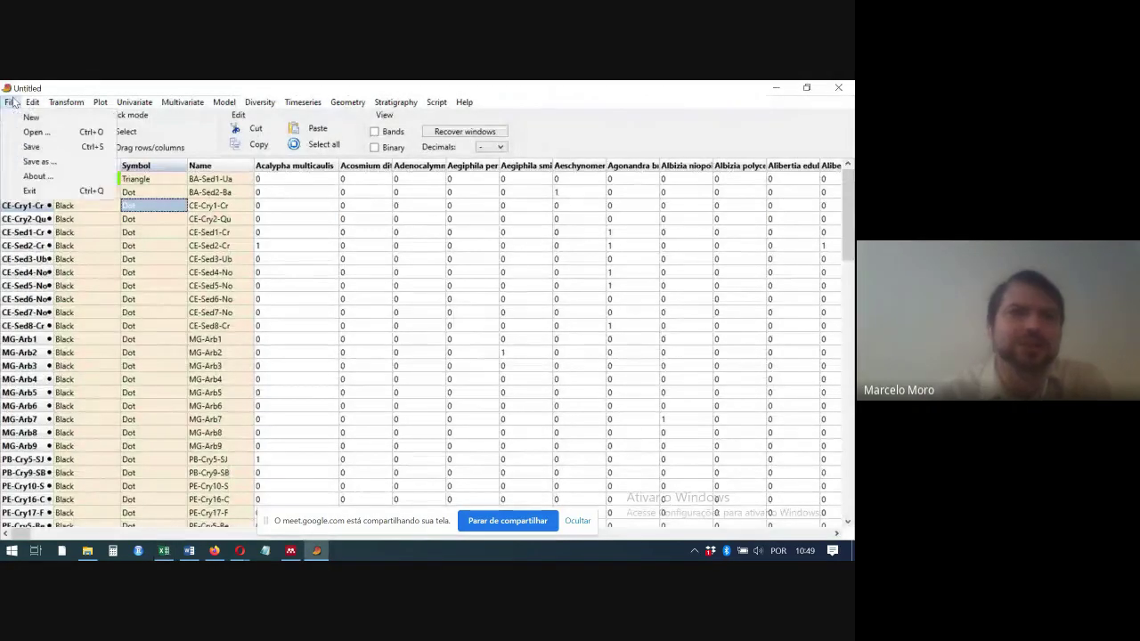
click(26, 115)
click(475, 362)
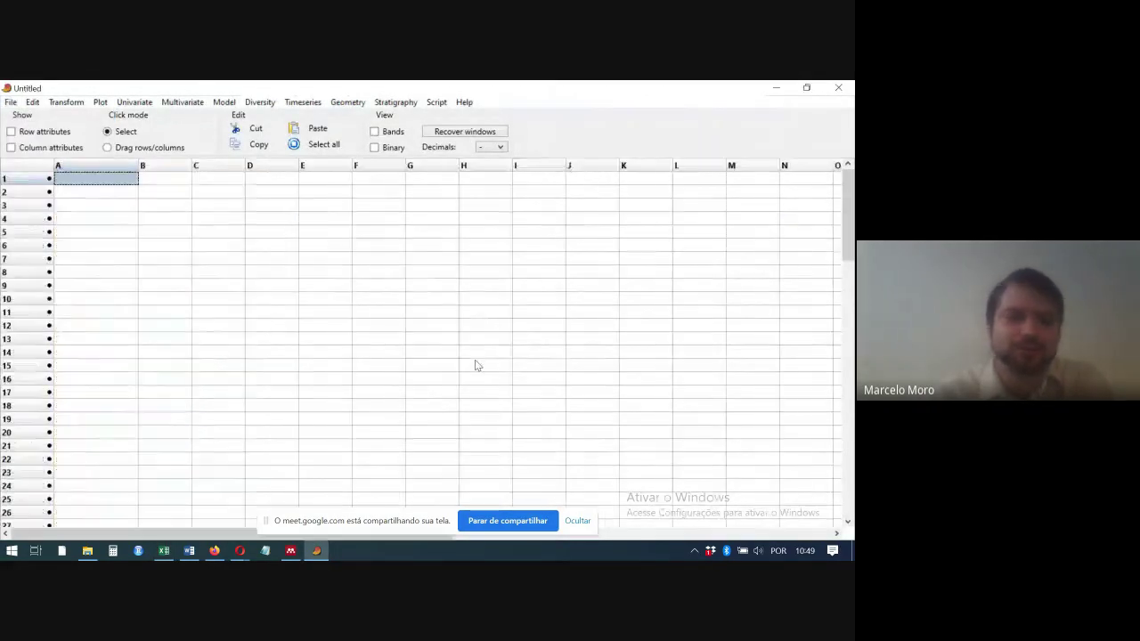
- Switch to Firefox and view the Google results for past software and the PAST download page
mouse_move(209, 554)
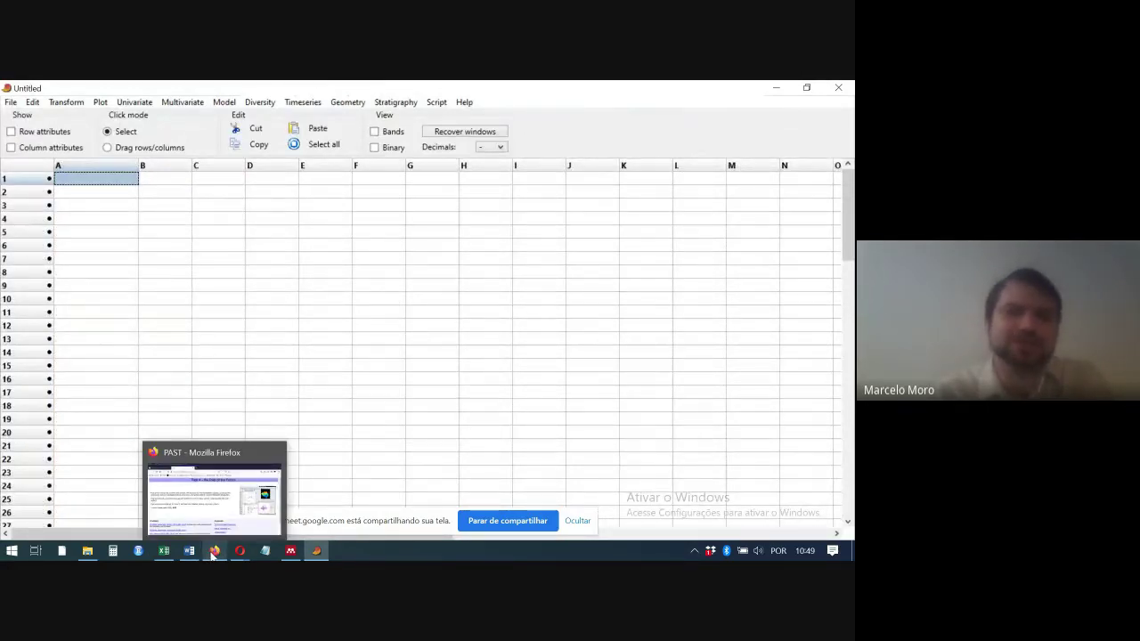
click(212, 552)
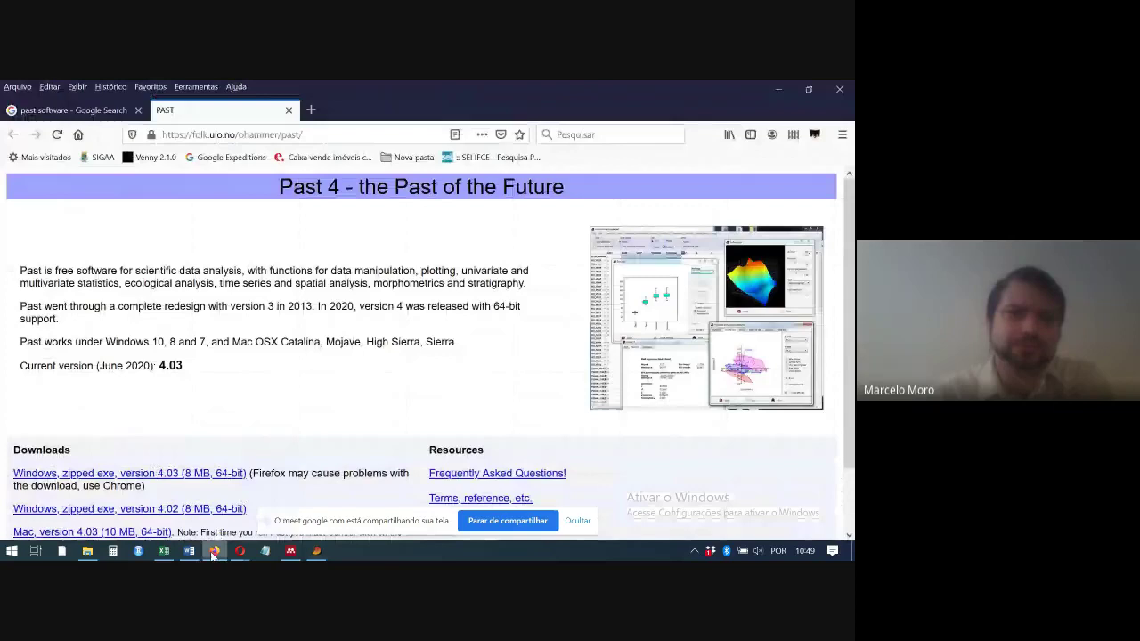
click(73, 110)
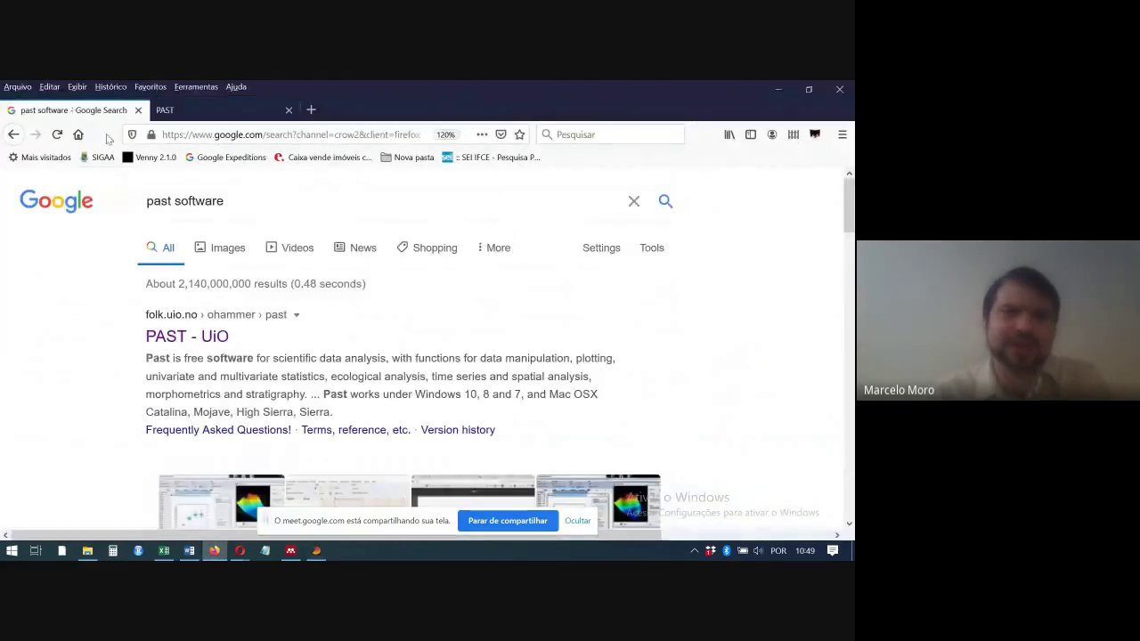
click(204, 113)
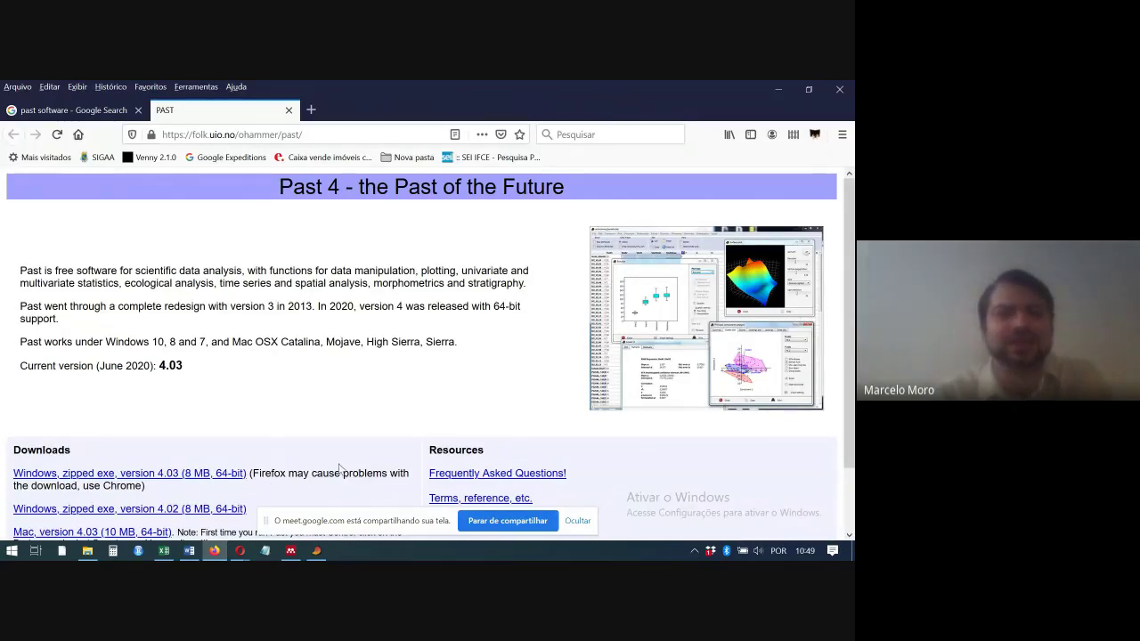
- Switch to Excel and select and copy the entire matrix on the Matriz sheet, including the site and species names
click(166, 553)
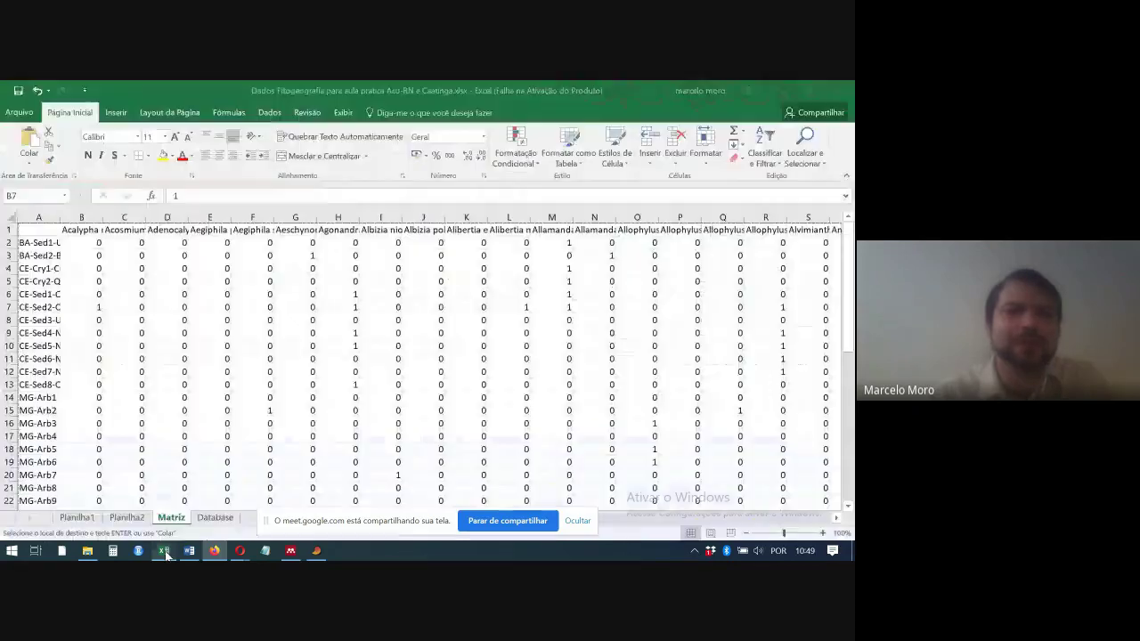
click(24, 229)
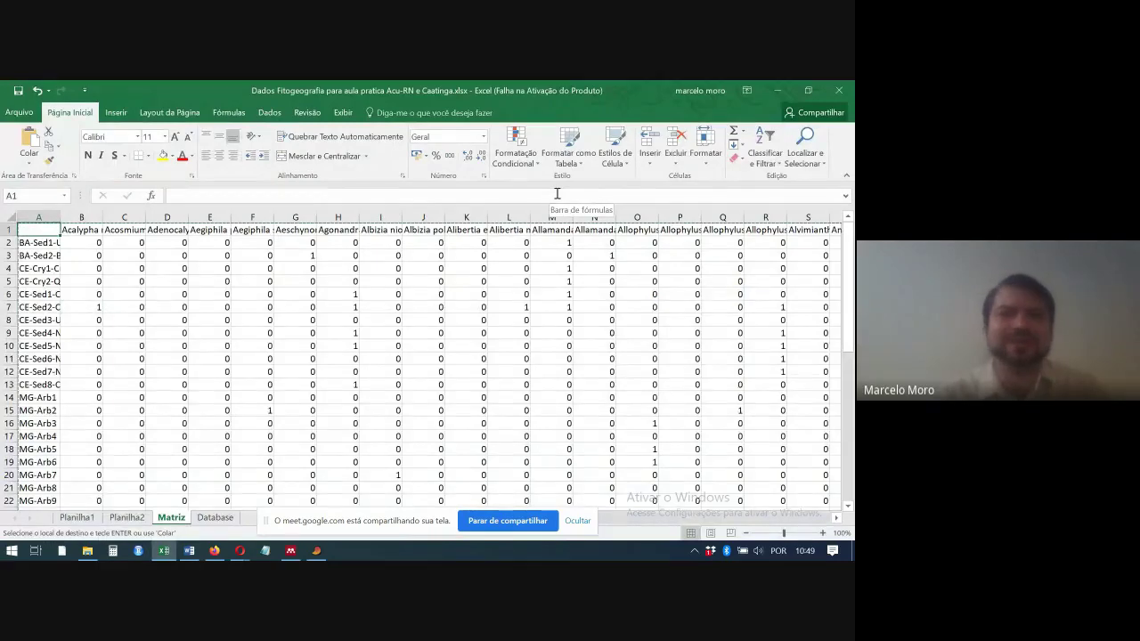
key(ctrl+shift+Down)
key(ctrl+shift+Down)
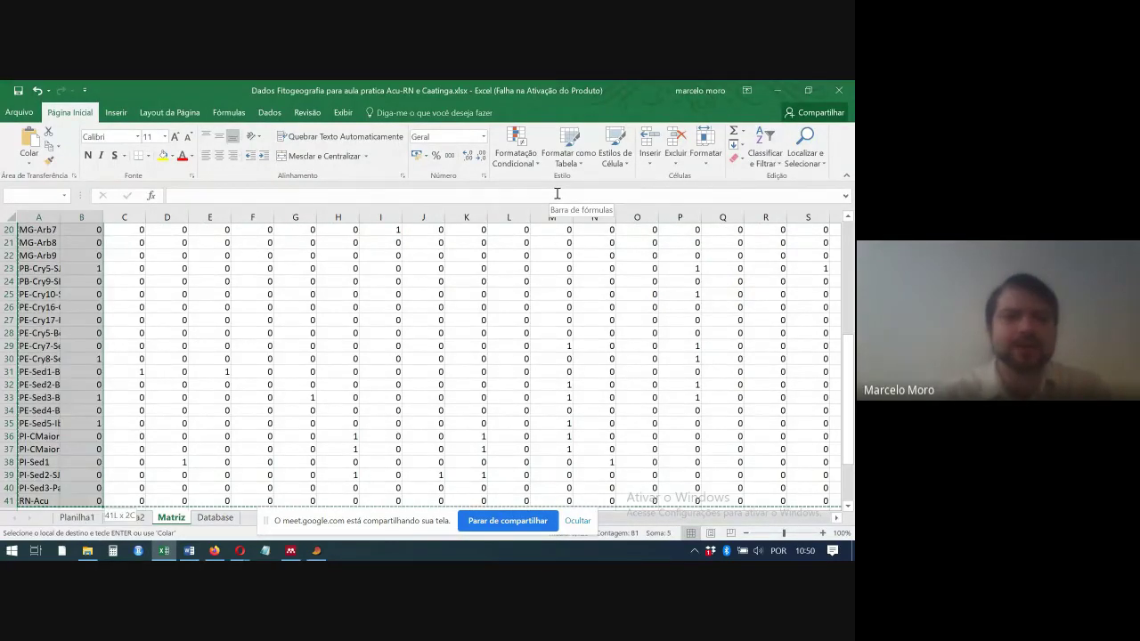
key(ctrl+shift+Right)
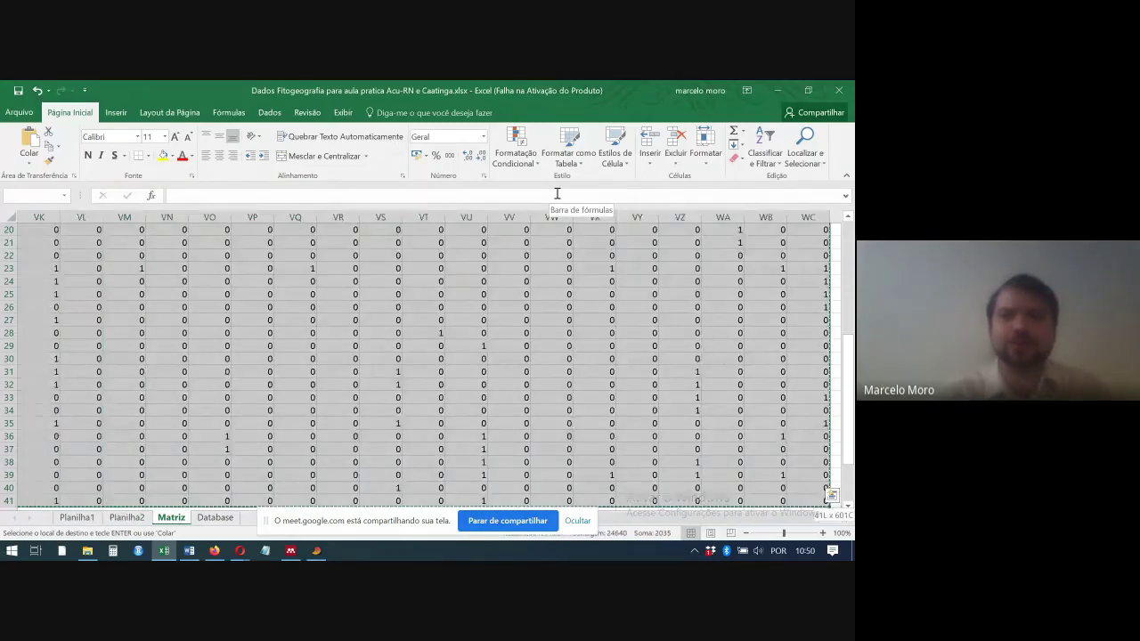
- In PAST, show the row and column attributes and paste the matrix starting where the Name row and Name column meet
click(316, 550)
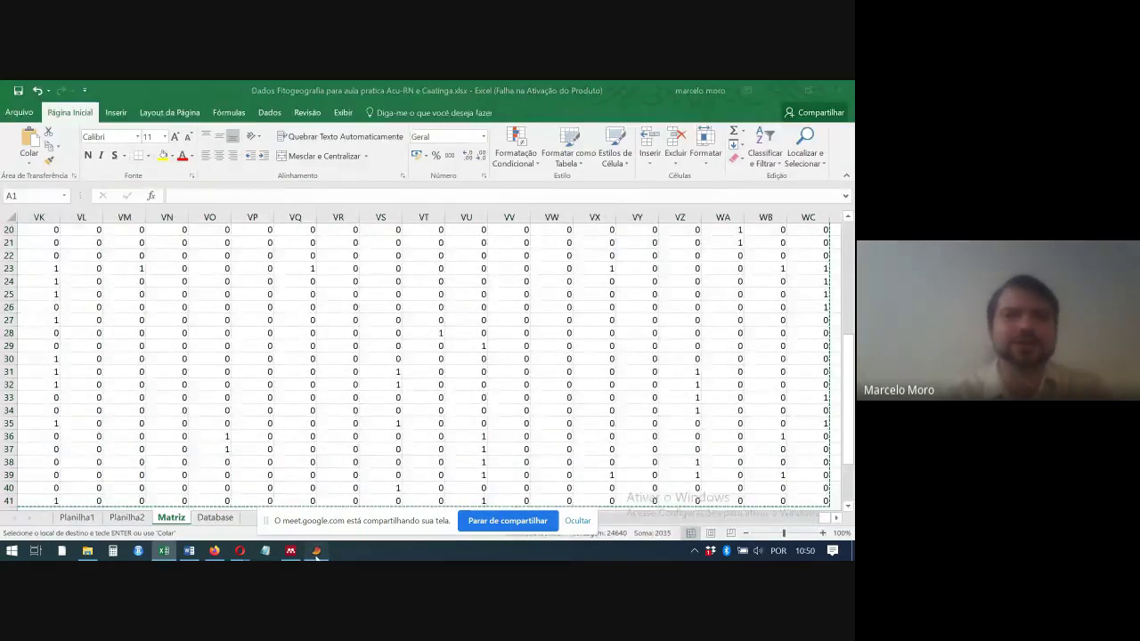
mouse_move(164, 549)
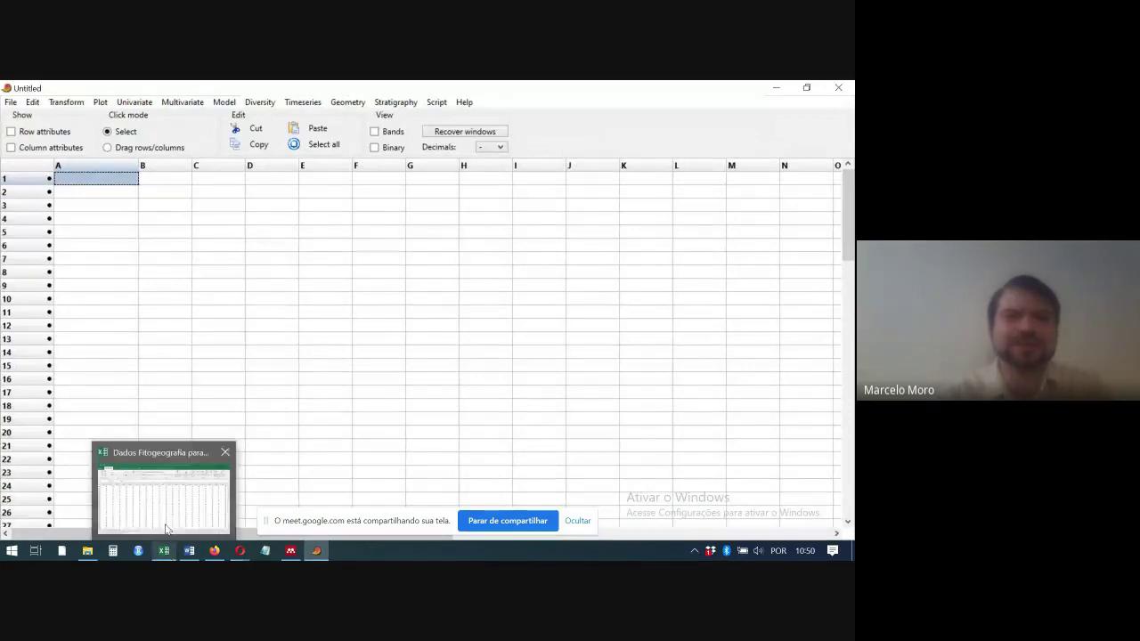
click(11, 131)
click(11, 147)
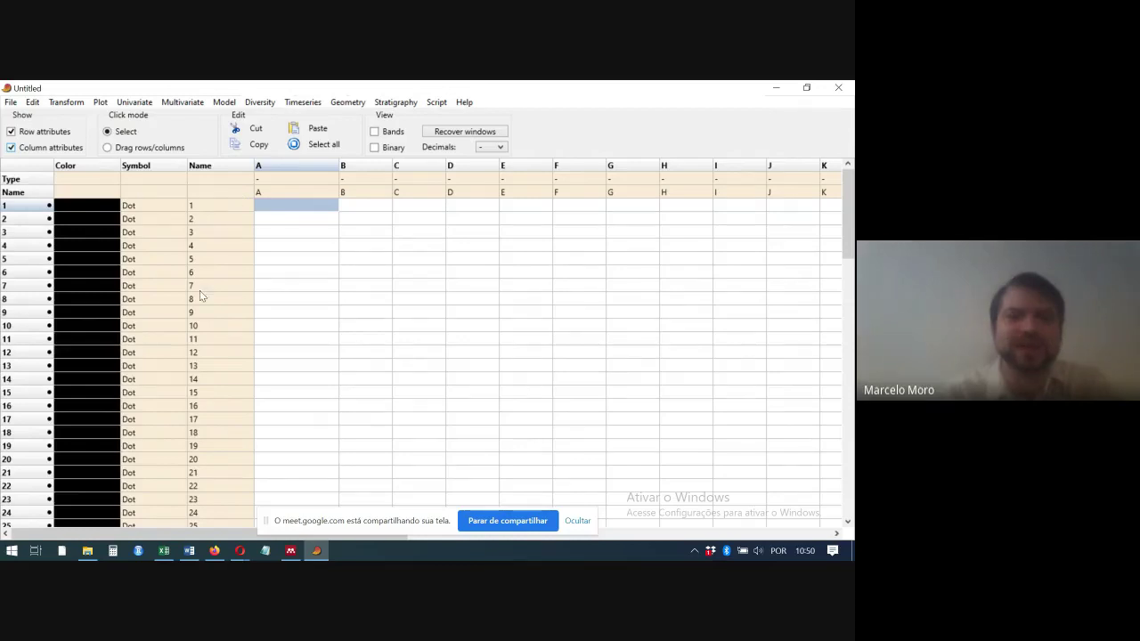
click(217, 194)
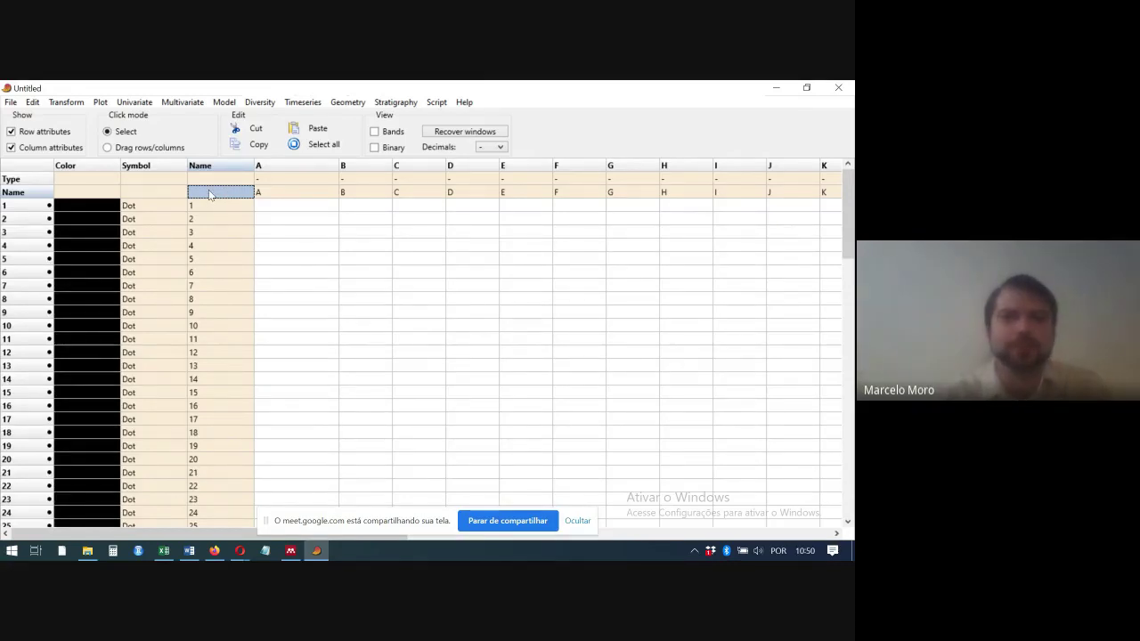
key(ctrl+v)
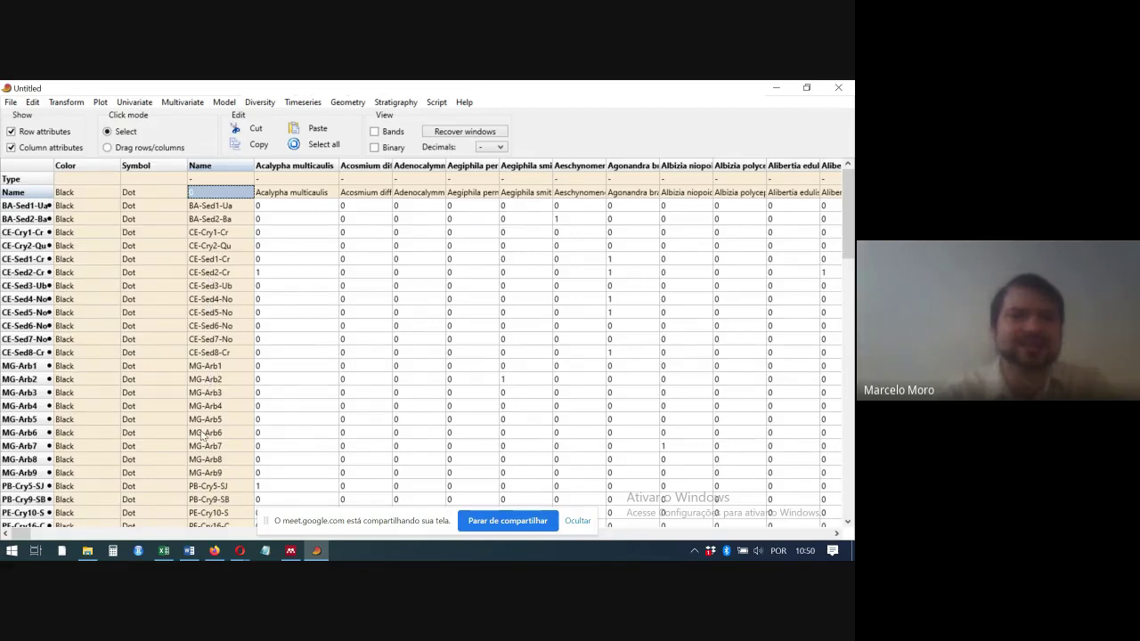
- Hide the row and column attributes and review the imported sites from BA-Sed1-Ua down to RN-Acu
click(42, 132)
click(44, 147)
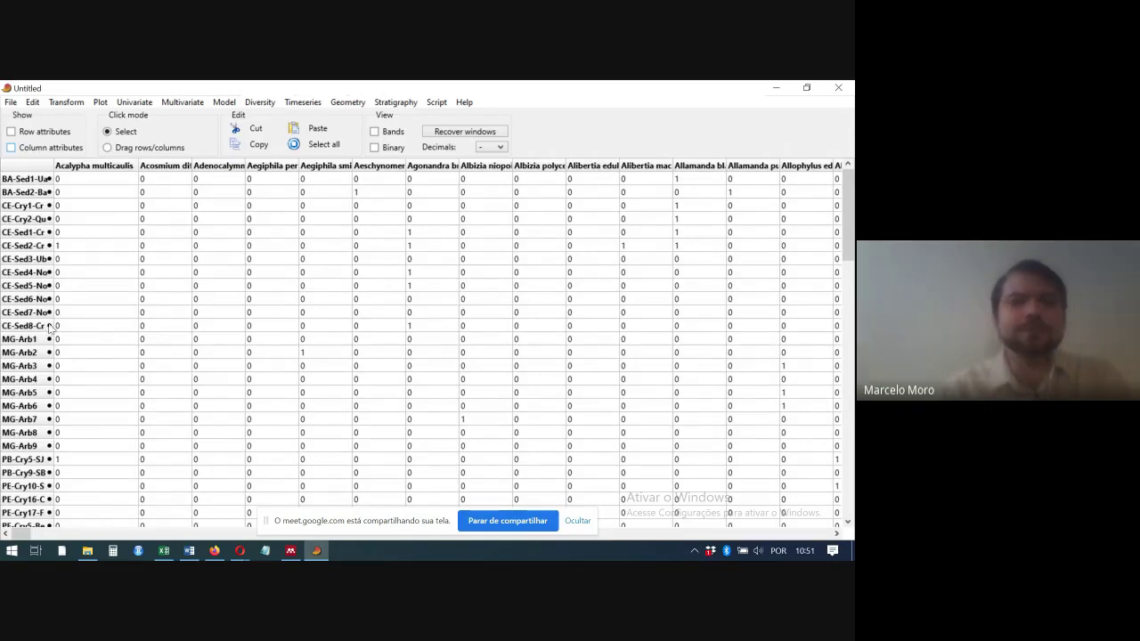
drag(851, 246, 851, 330)
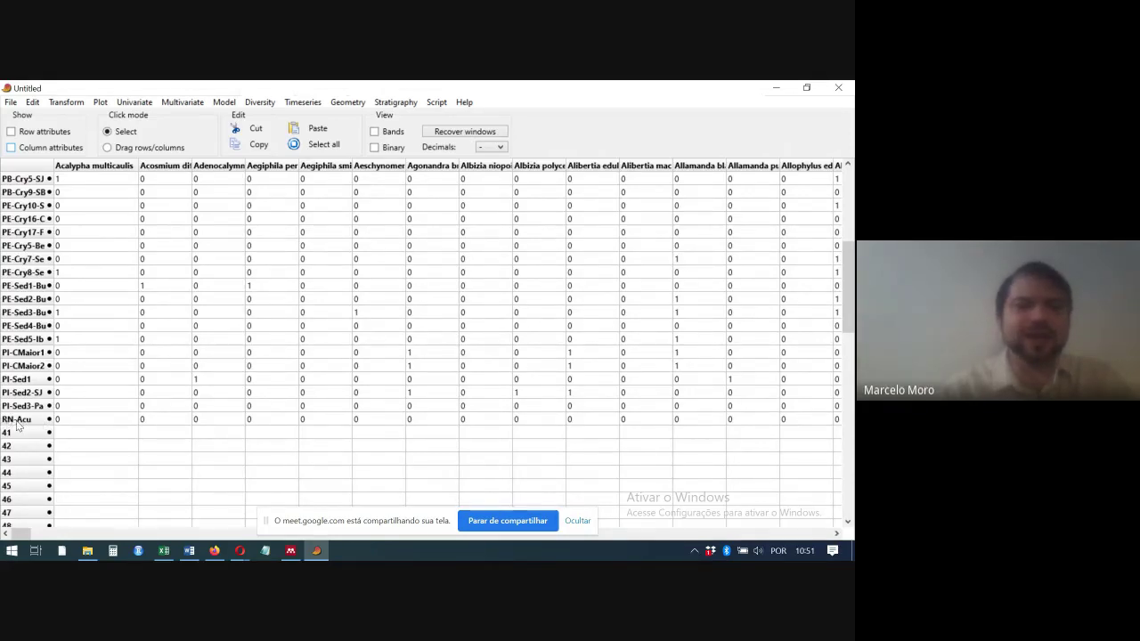
scroll(853, 290, up, 1)
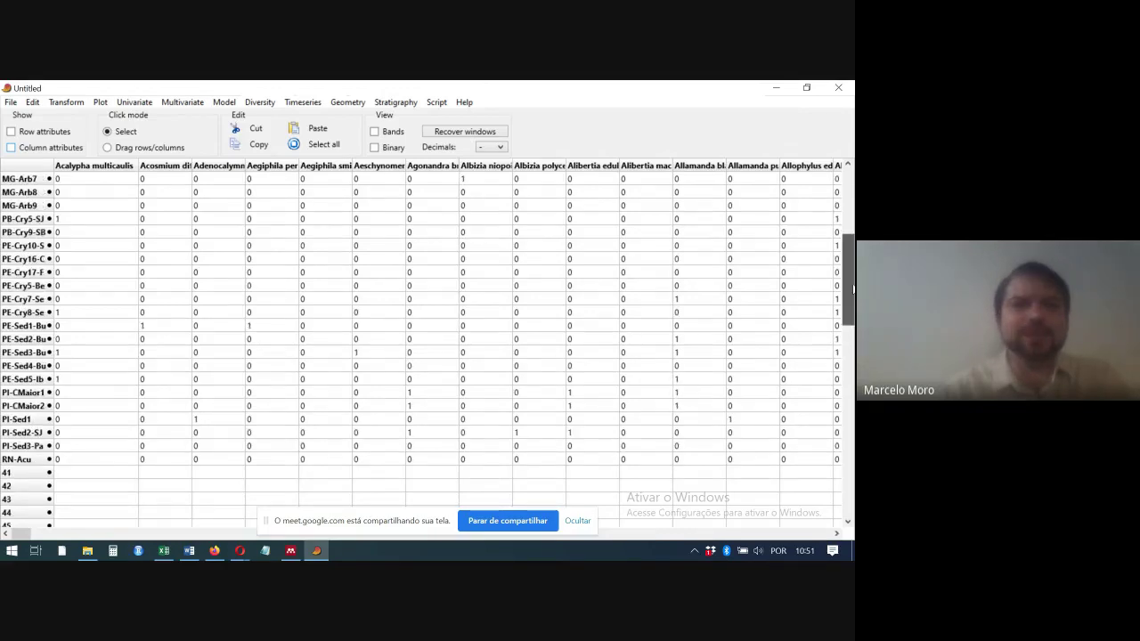
scroll(853, 290, up, 6)
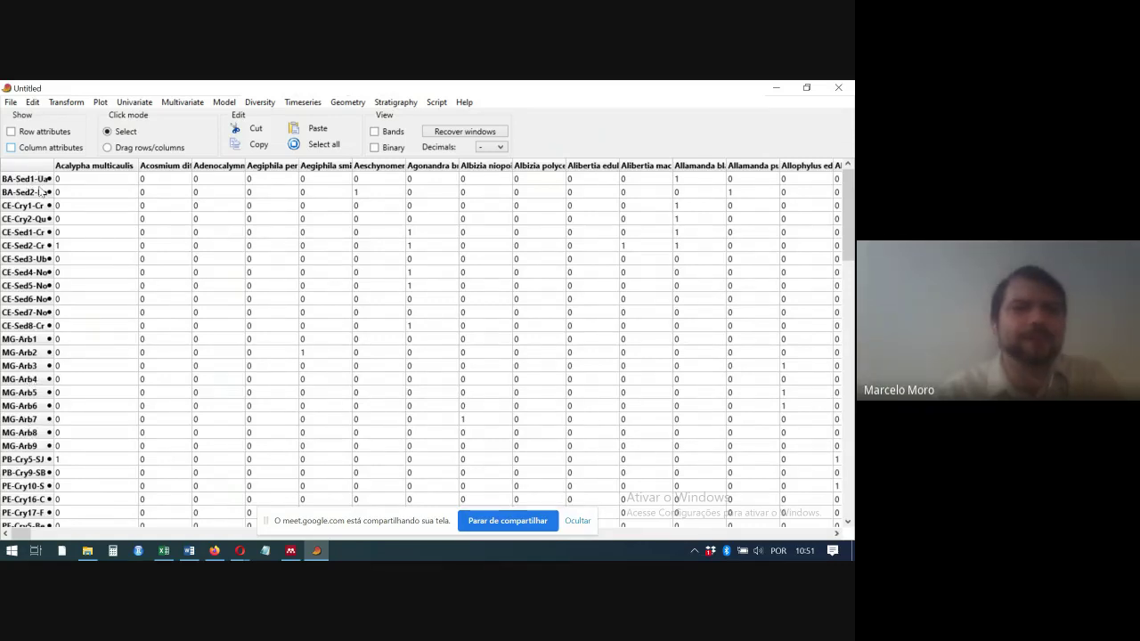
drag(850, 208, 850, 305)
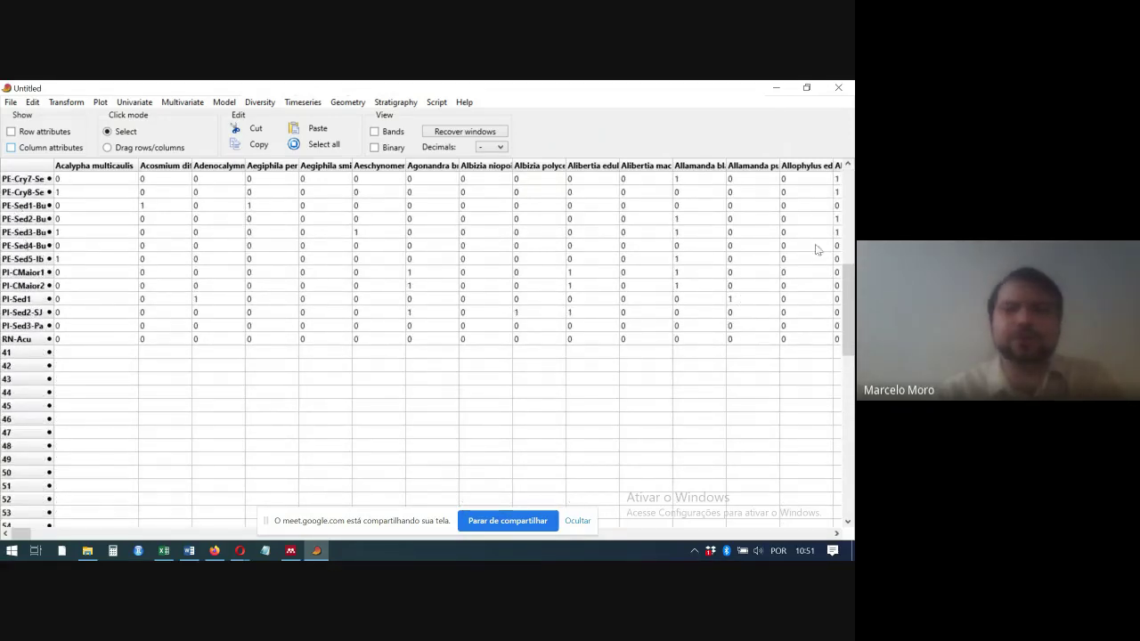
drag(847, 294, 848, 174)
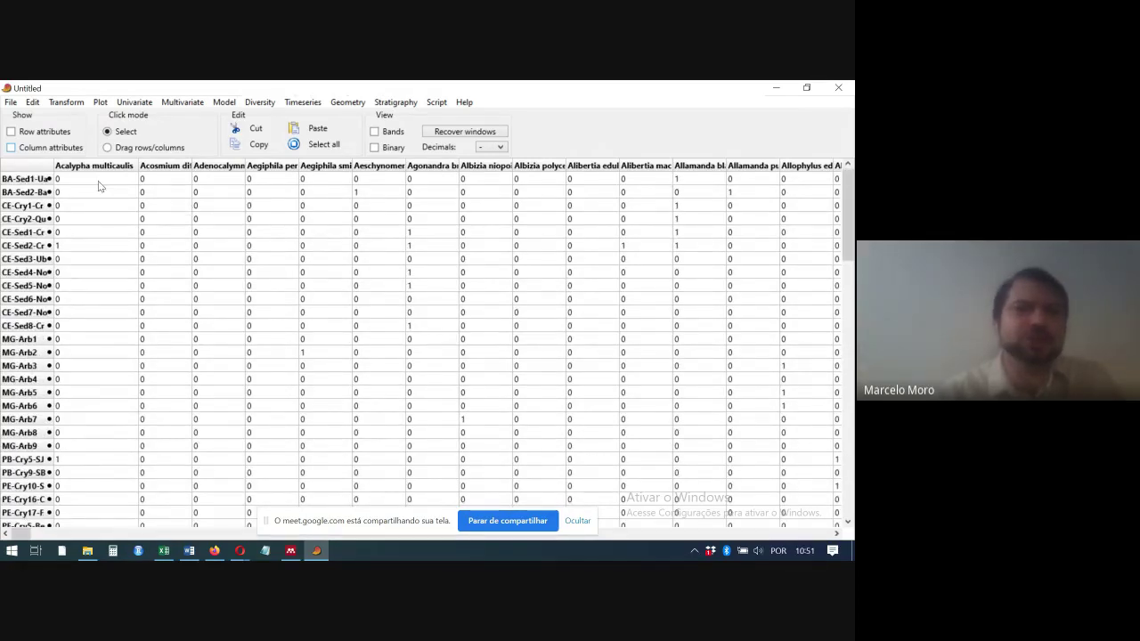
- Show the row attributes and set the symbol of the first site, BA-Sed1-Ua, to Fill square
click(43, 134)
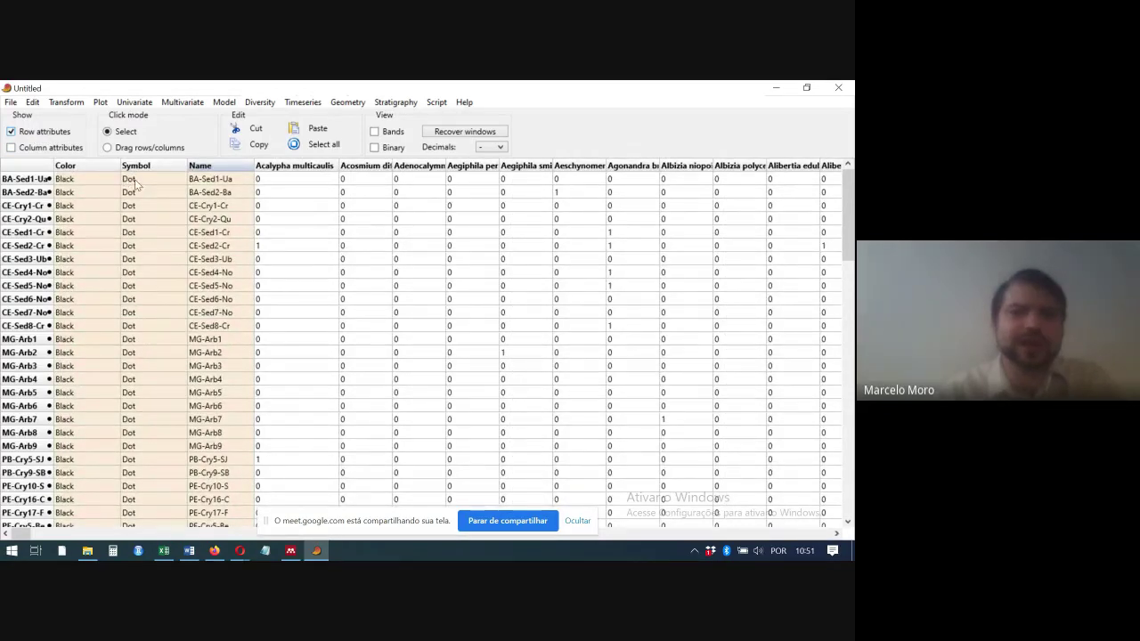
mouse_move(239, 550)
mouse_move(226, 526)
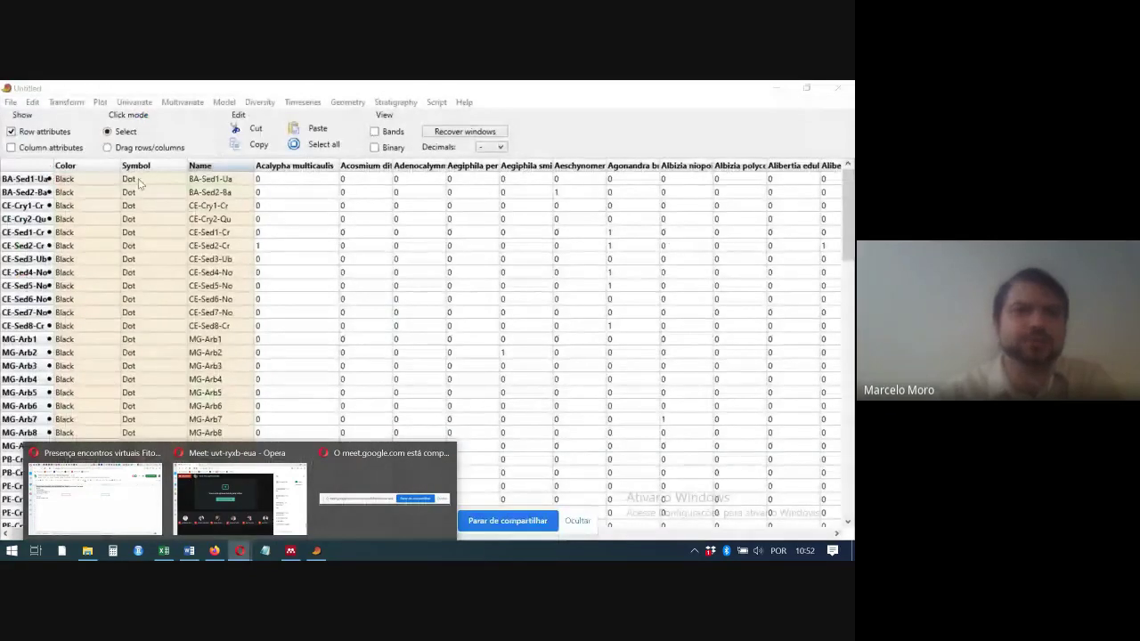
click(138, 183)
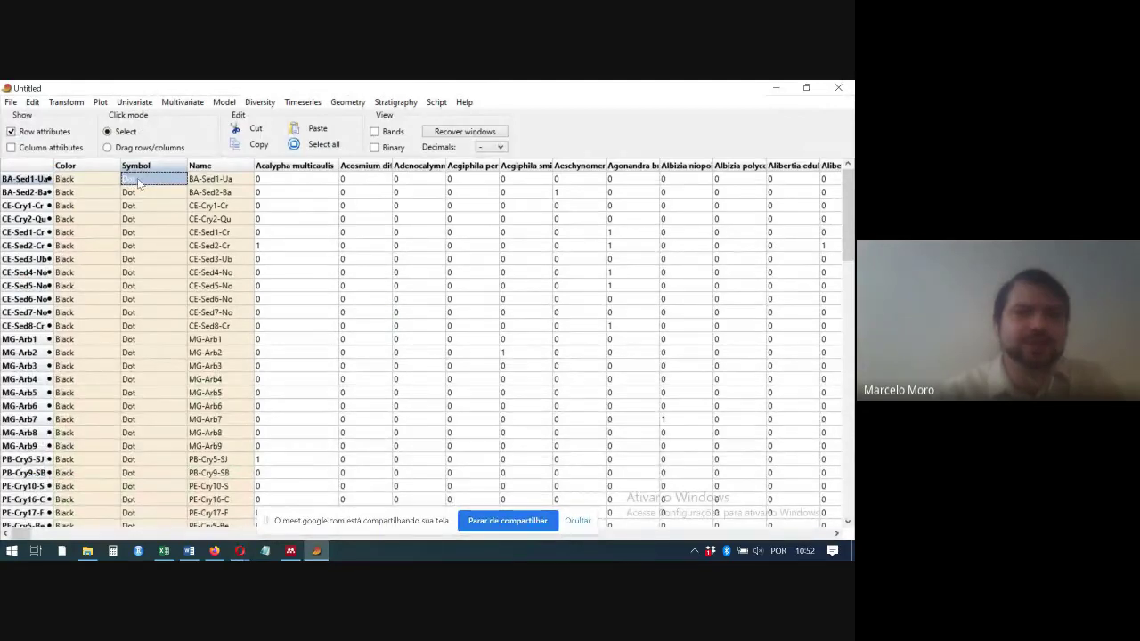
click(139, 182)
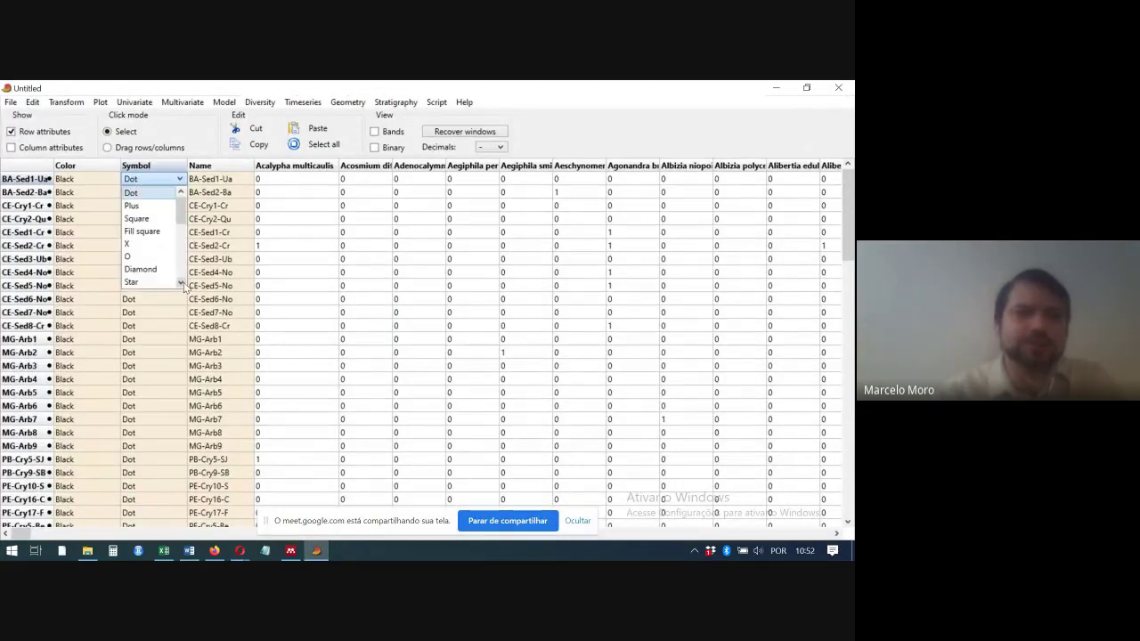
click(181, 282)
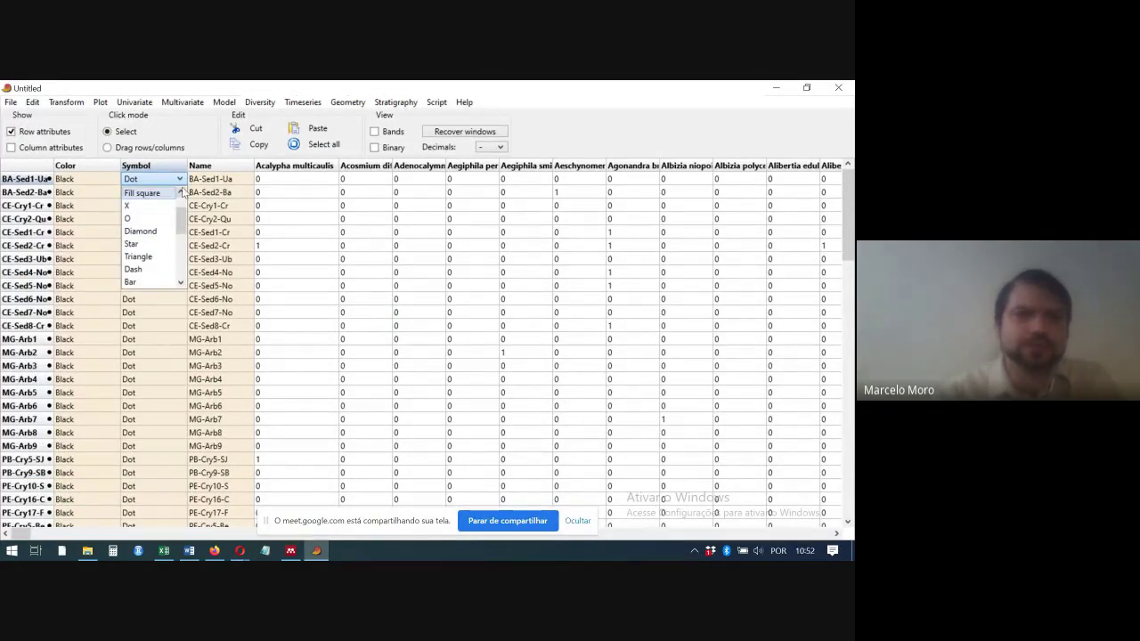
click(182, 193)
click(157, 231)
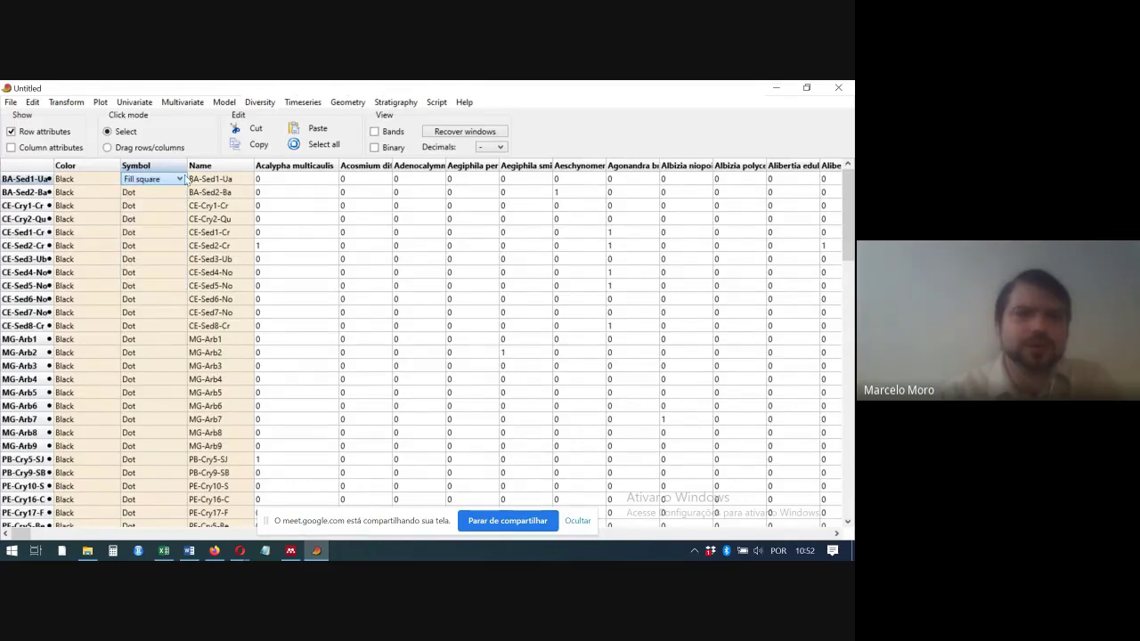
- Change the symbol of site BA-Sed1-Ua to Triangle
click(183, 181)
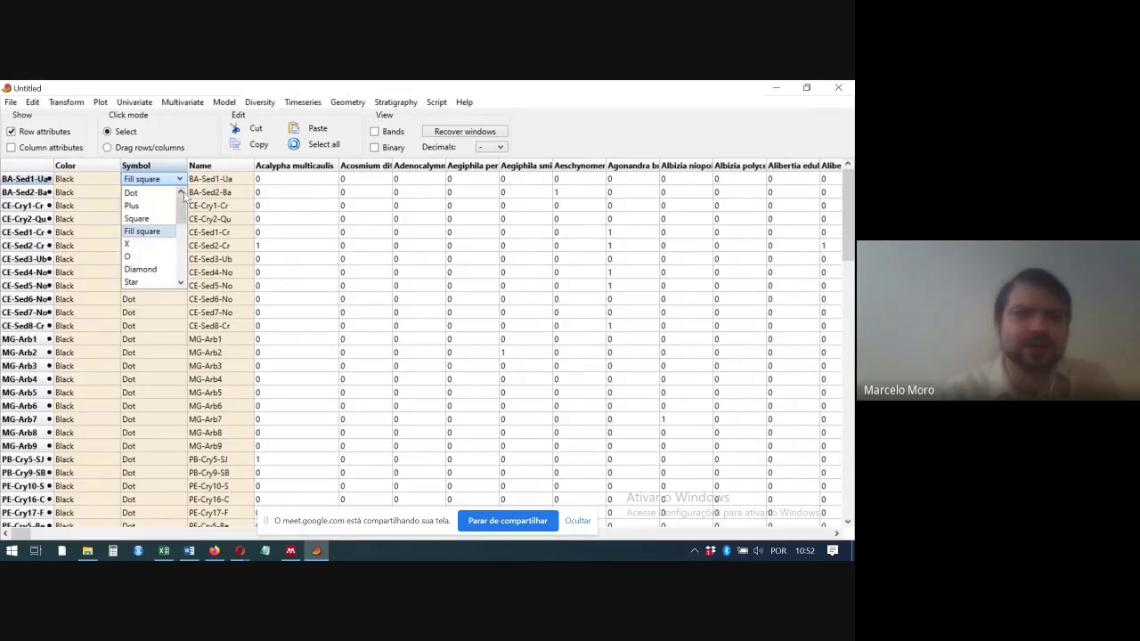
scroll(182, 278, down, 1)
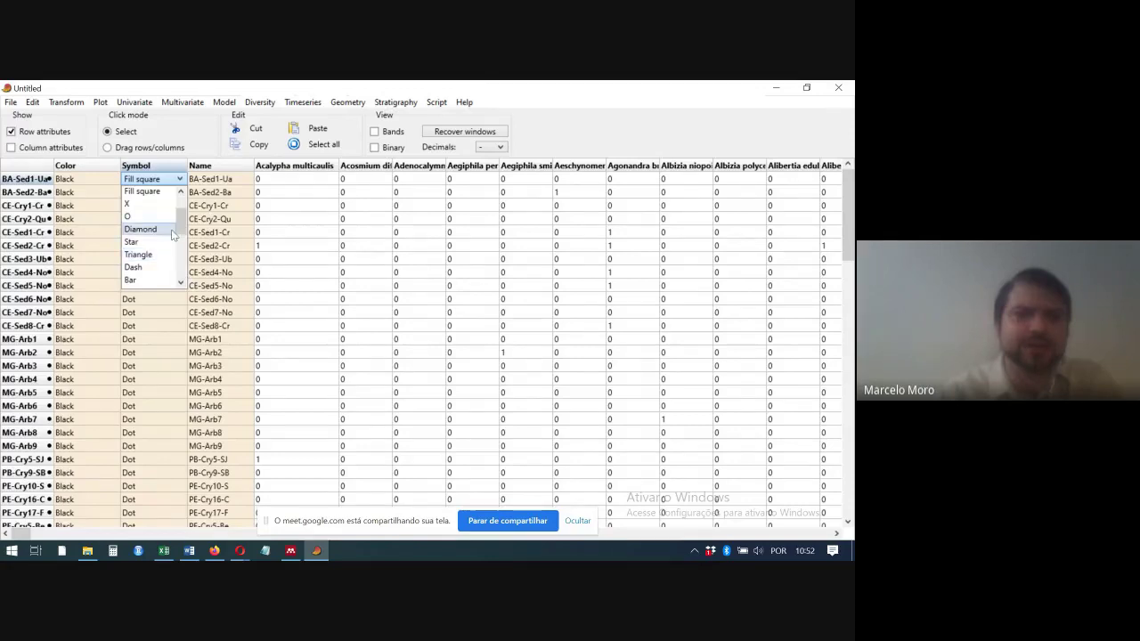
click(161, 254)
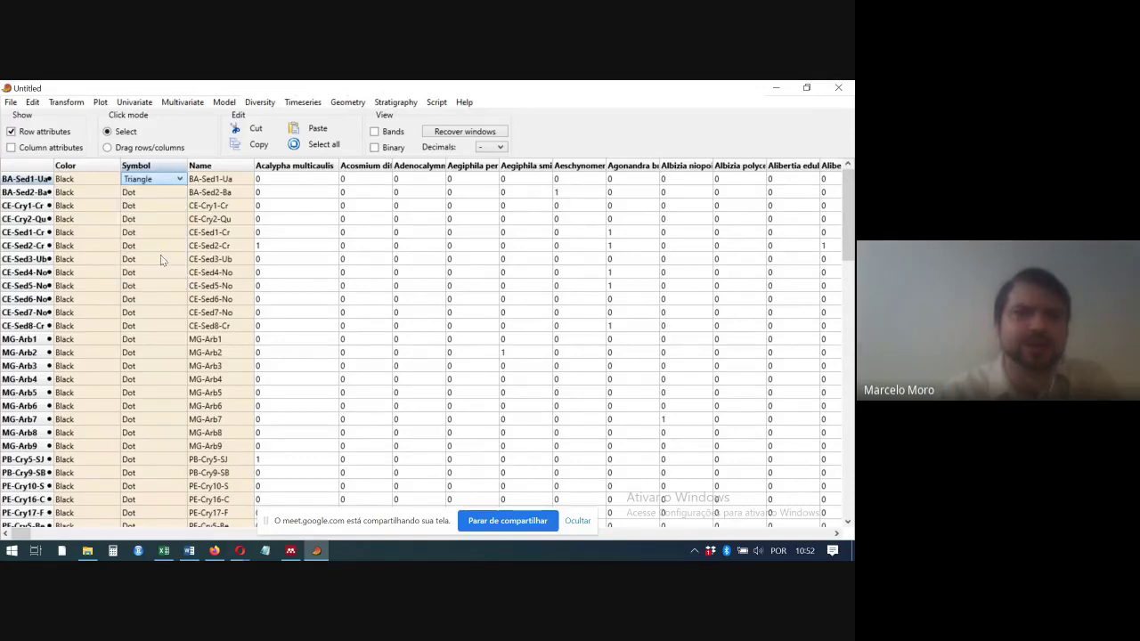
- Set the color of site BA-Sed1-Ua to Chartreuse
click(97, 181)
click(98, 184)
click(113, 283)
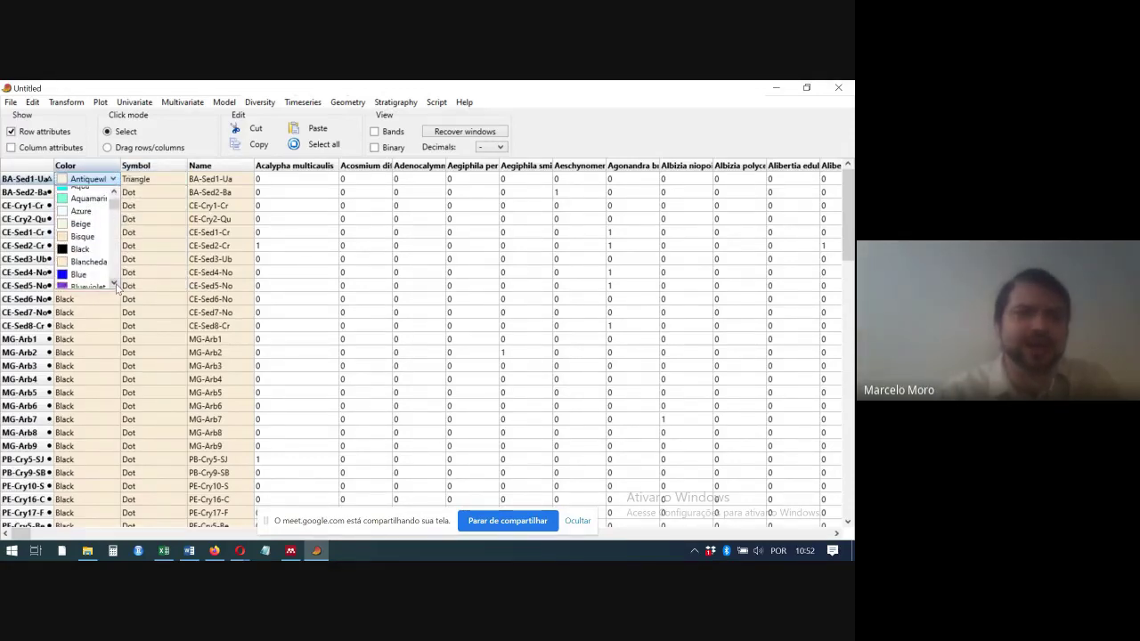
click(89, 278)
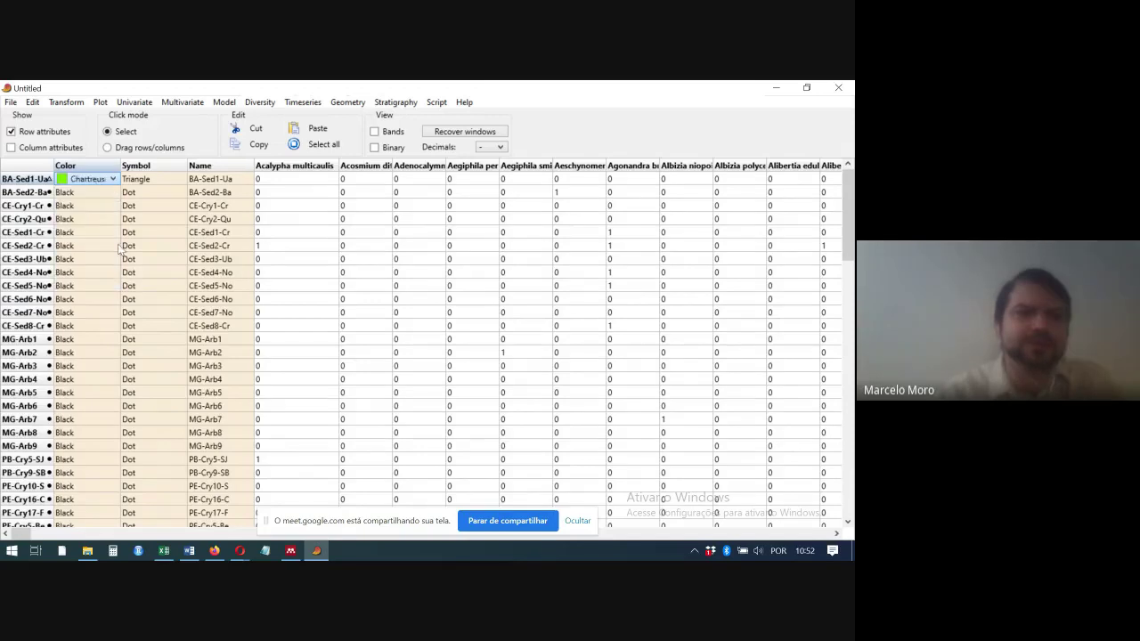
click(139, 195)
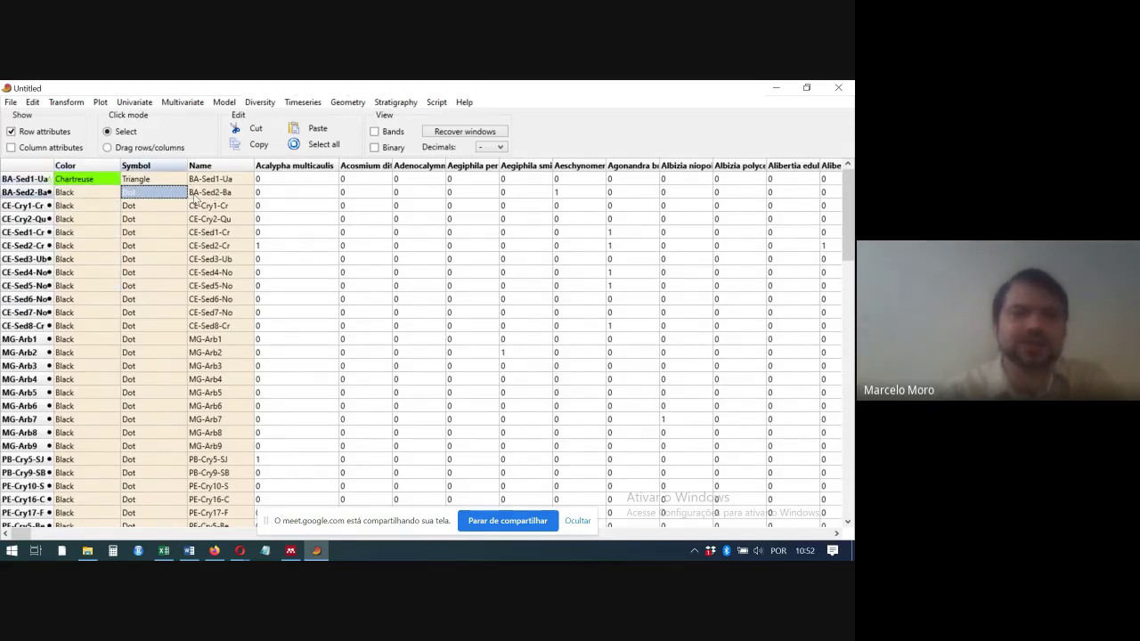
click(169, 181)
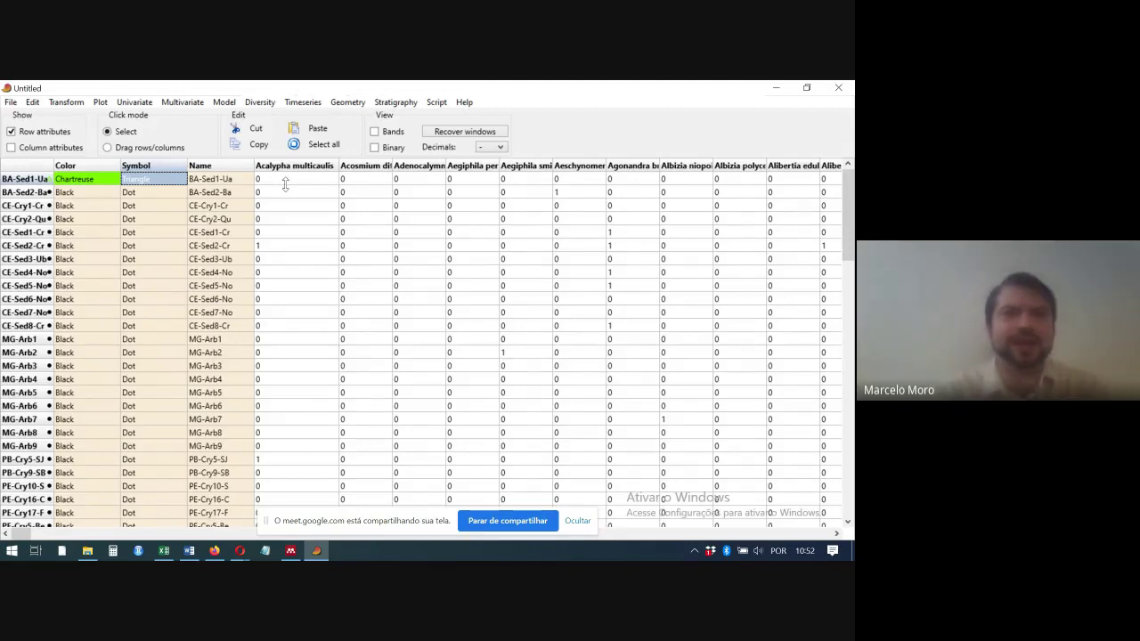
- Set the symbol of site BA-Sed2-Ba and of sites CE-Sed1-Cr through CE-Sed8-Cr to Triangle
key(Down)
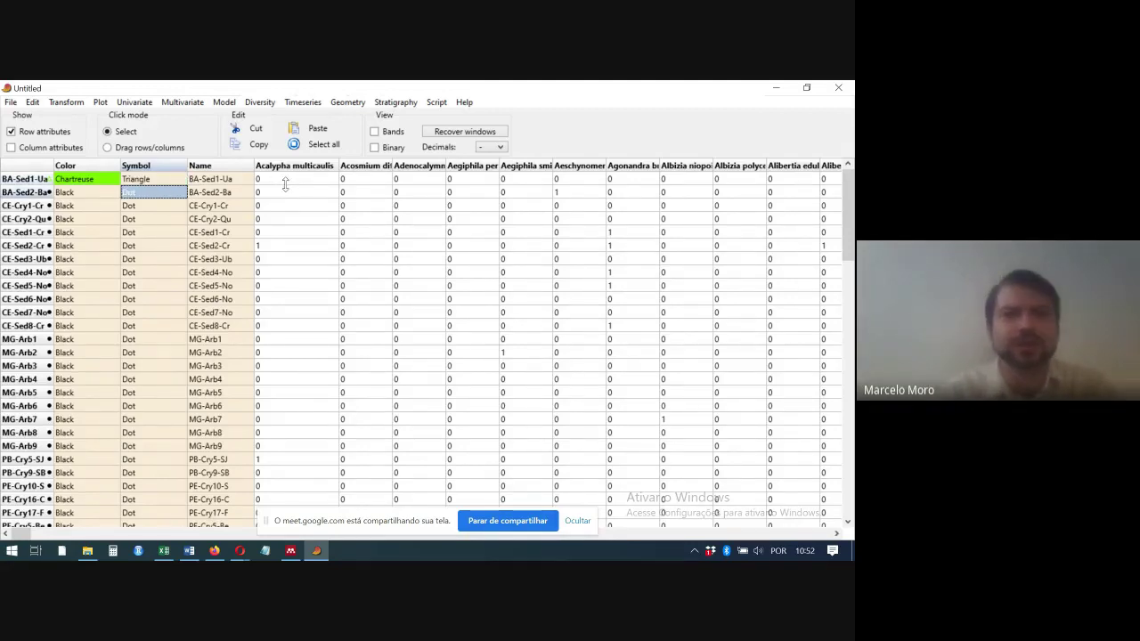
key(Down)
key(Down)
key(Down)
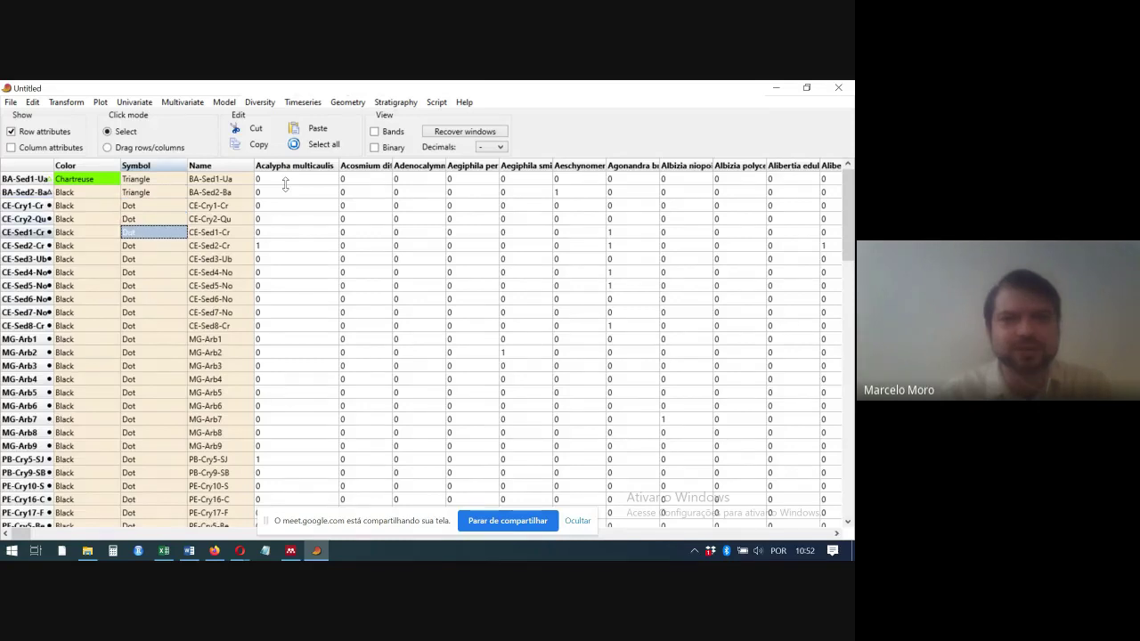
text(Triangle)
key(Down)
text(Triangle)
key(Down)
text(Triangle)
key(Down)
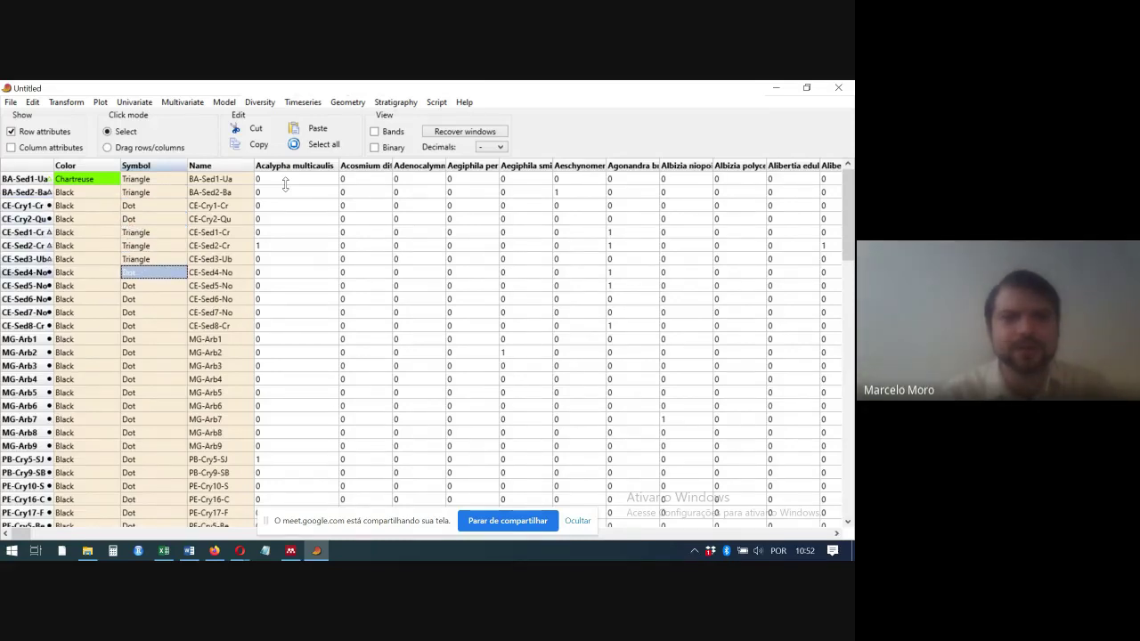
text(Triangle)
key(Down)
text(Triangle)
key(Down)
key(ctrl+v)
key(Down)
key(ctrl+v)
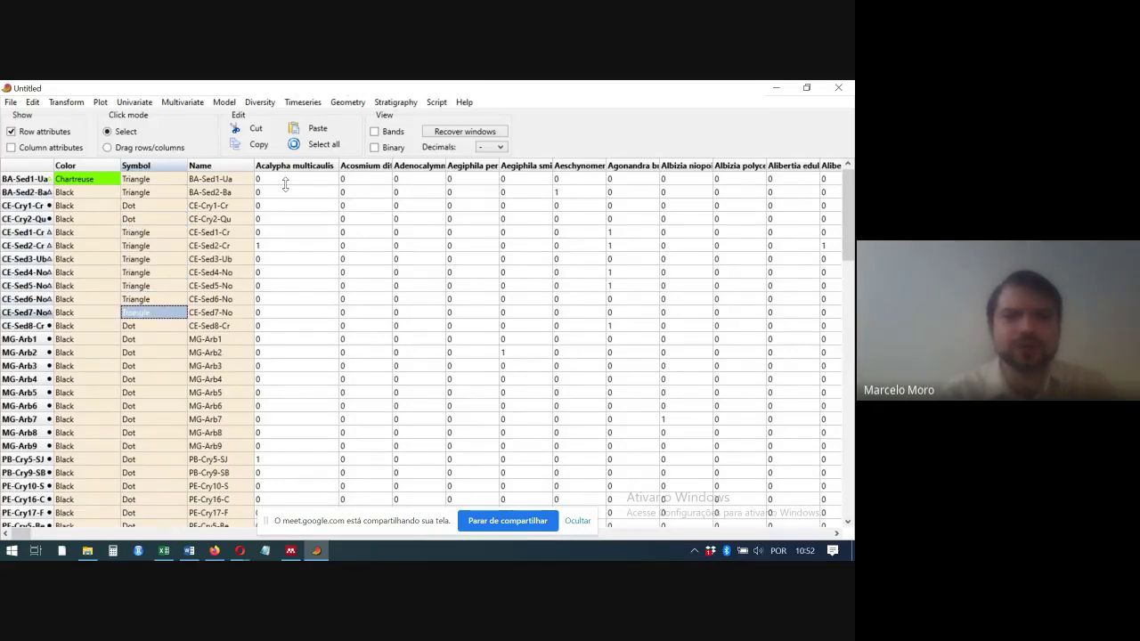
key(Down)
key(ctrl+v)
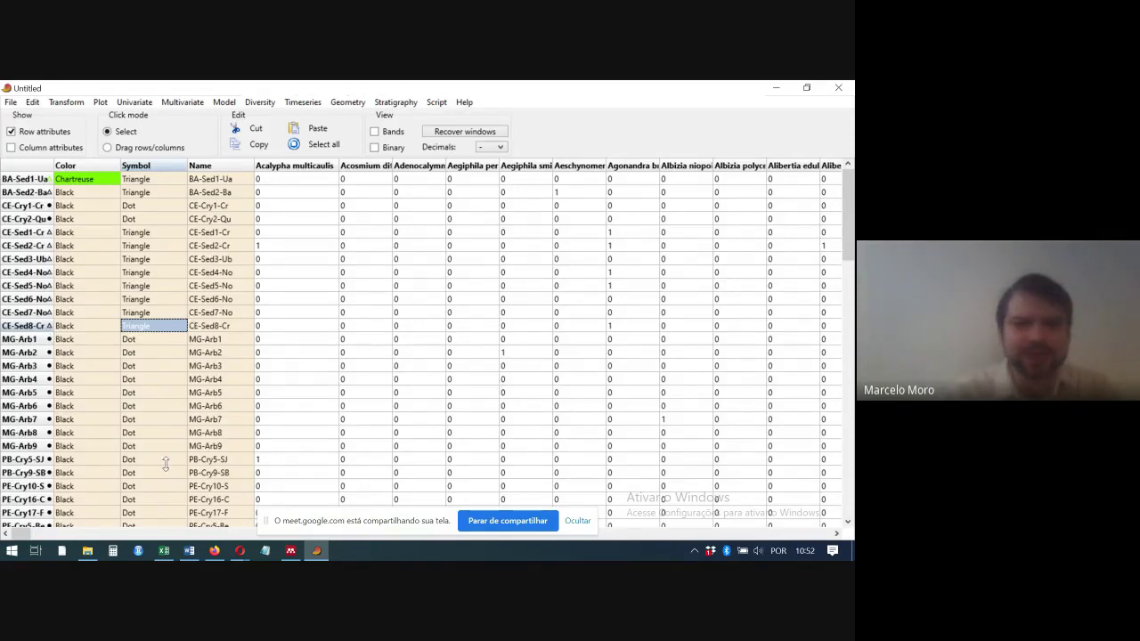
- Set the symbol of sites PE-Sed1-Bu through PE-Sed5-Ib to Triangle
click(848, 523)
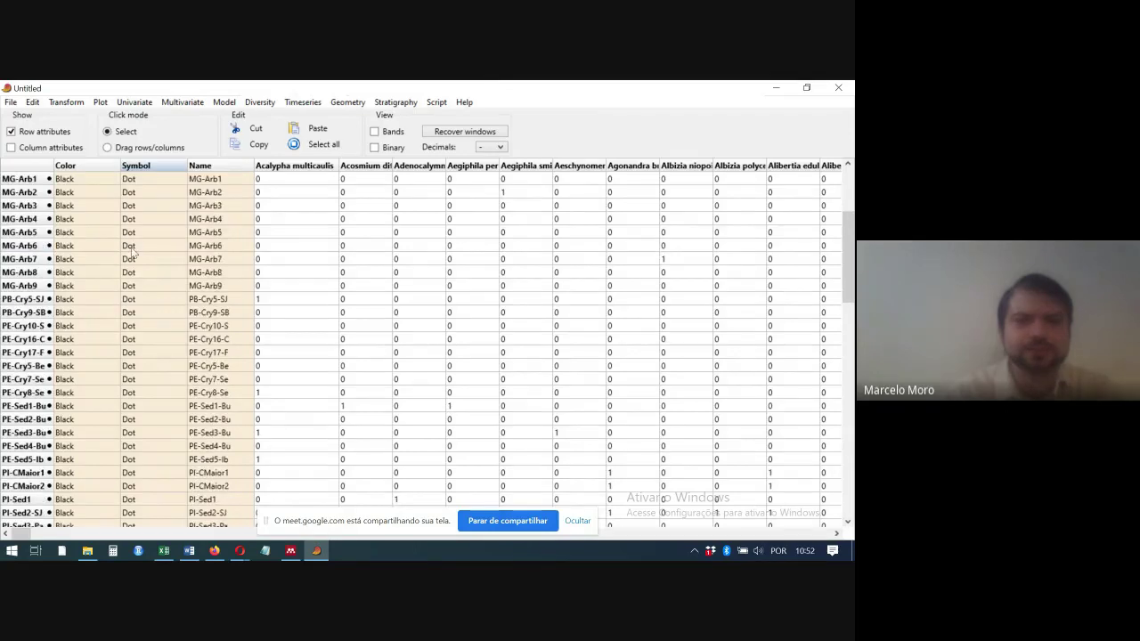
click(169, 407)
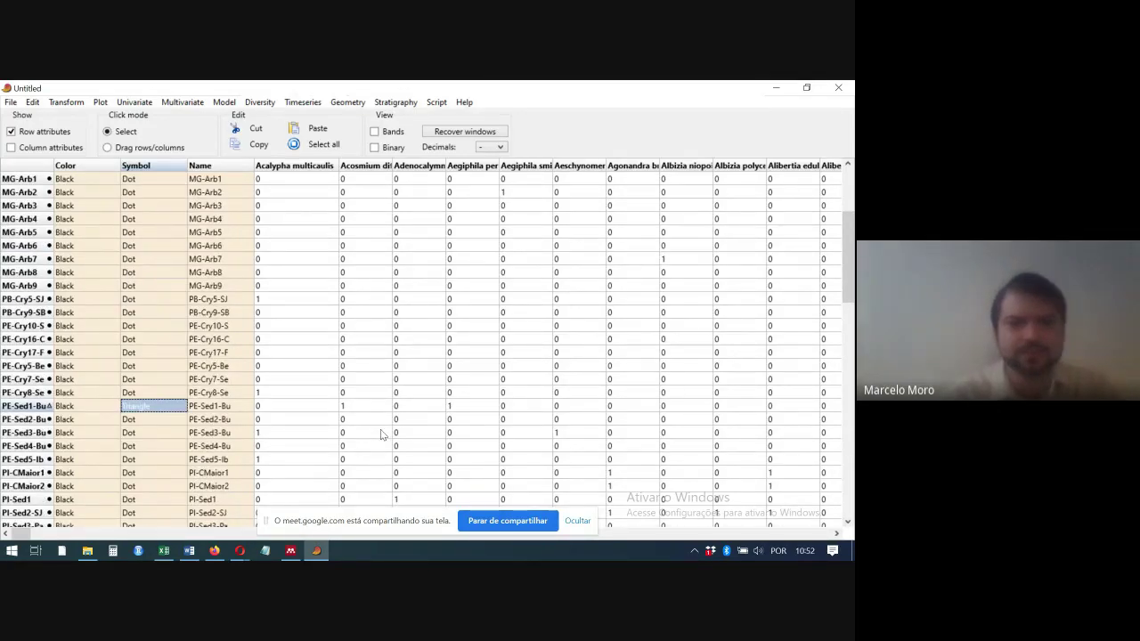
key(Down)
text(Triangle)
key(Down)
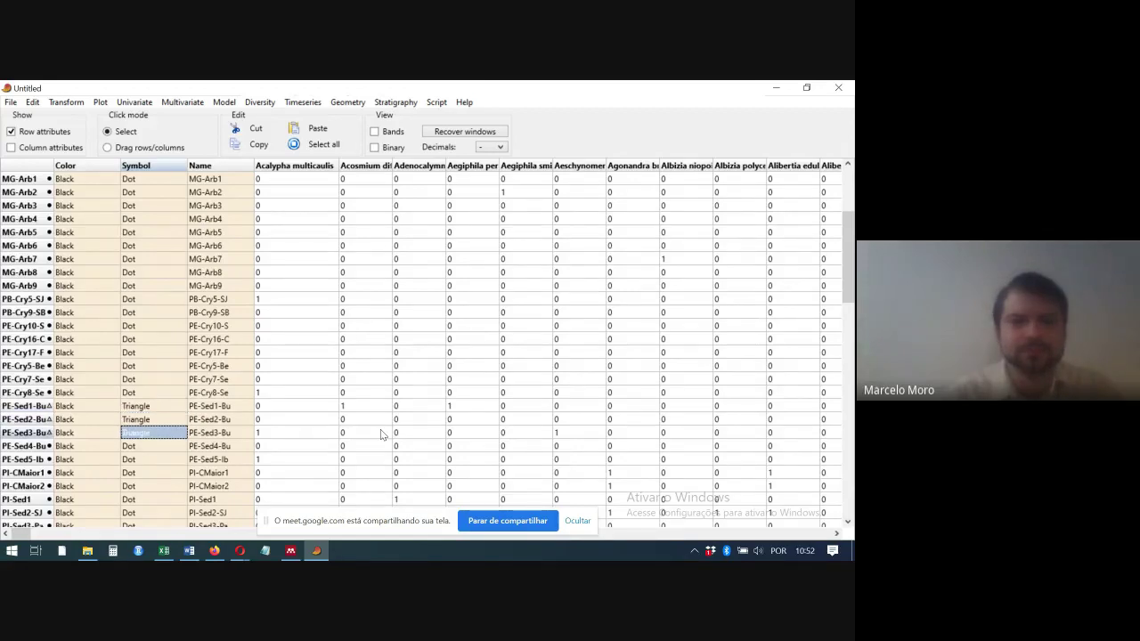
key(Down)
text(Triangle)
key(Down)
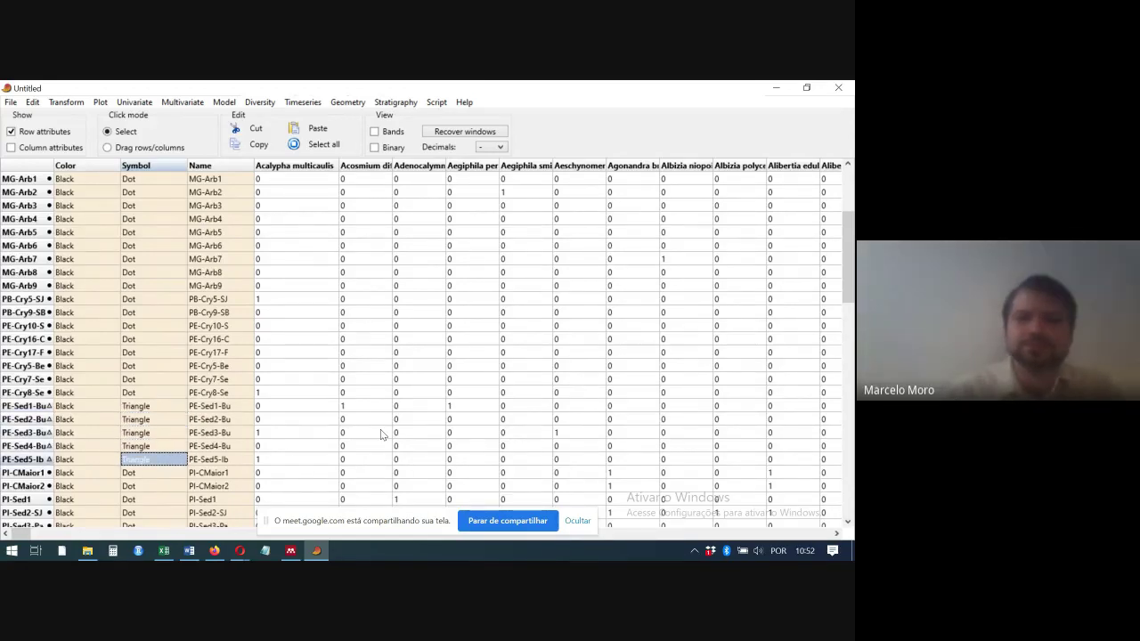
- Set the symbol of sites PI-Sed1, PI-Sed2-SJ and PI-Sed3-Pa to Triangle
drag(849, 236, 849, 252)
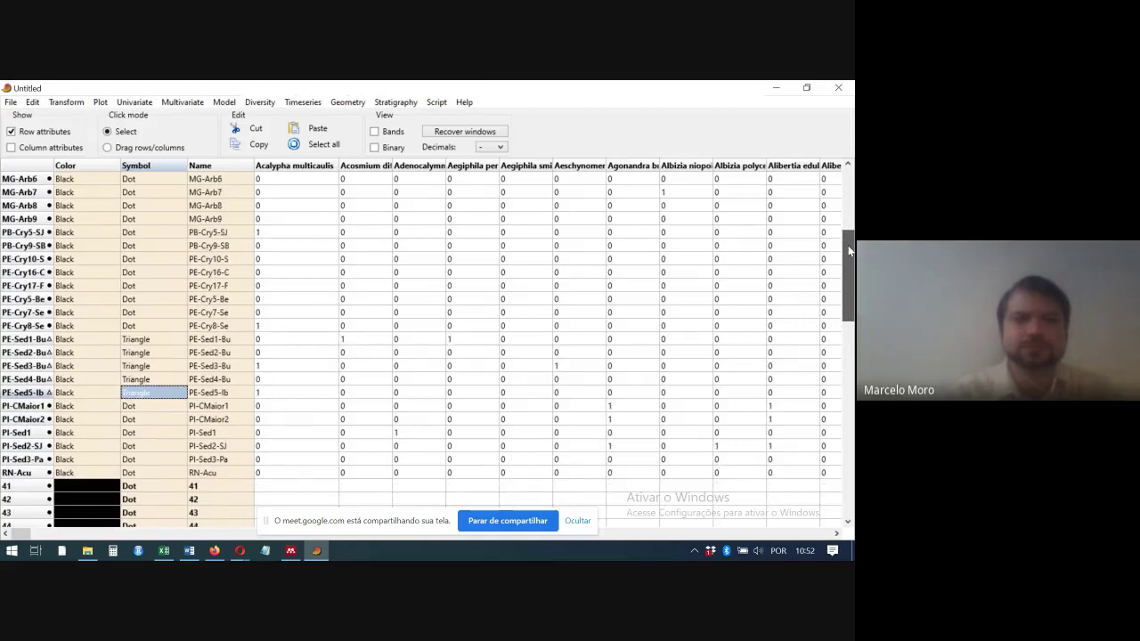
click(142, 433)
key(Return)
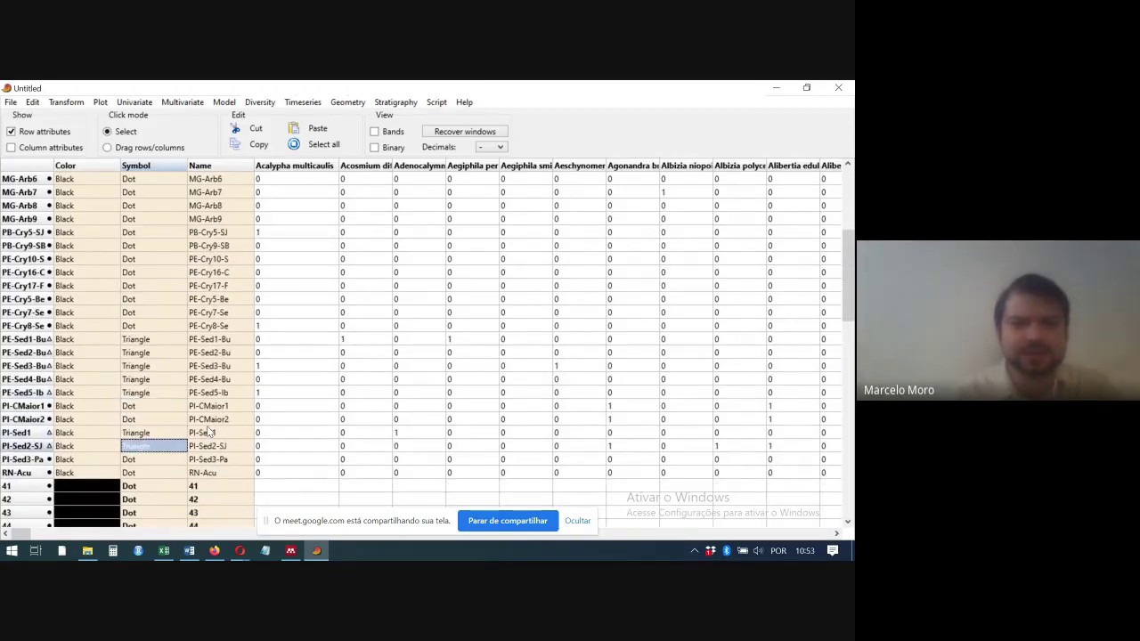
key(Return)
- Set the symbol of sites PI-CMaior1 and PI-CMaior2 to Triangle
key(Up)
key(Up)
key(Up)
key(Up)
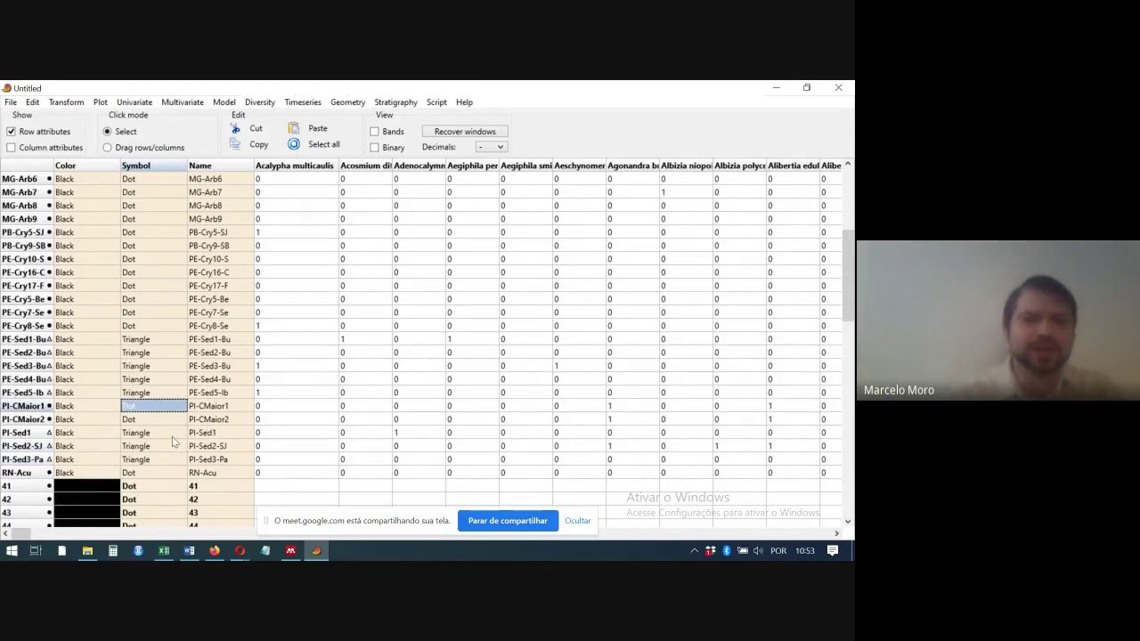
text(Triangle)
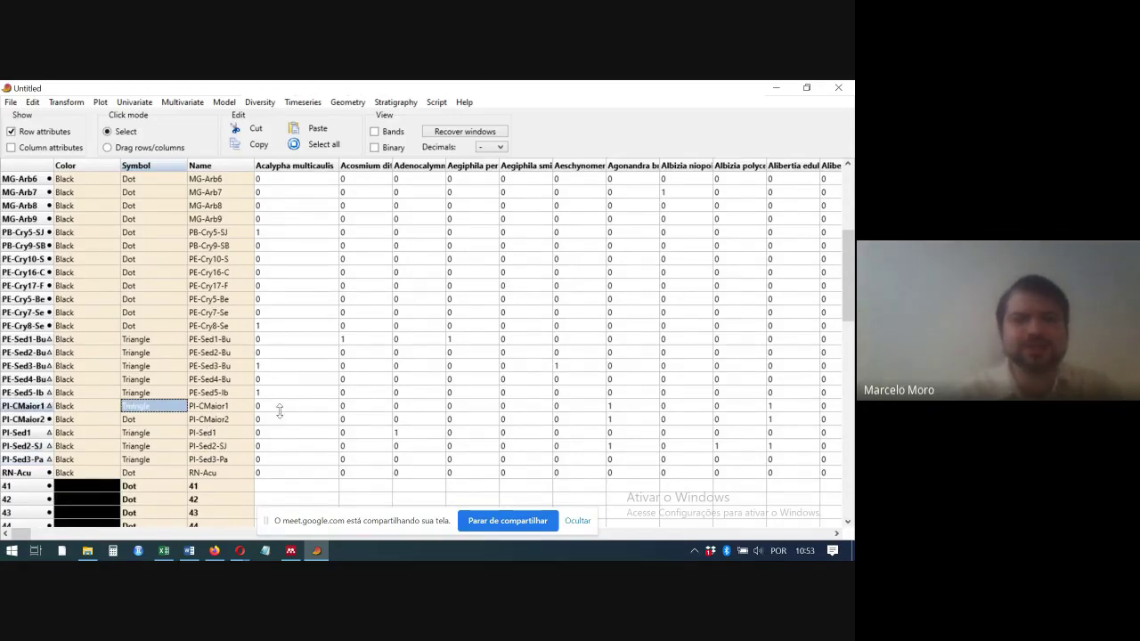
key(Down)
text(Triangle)
- Set the symbol of site MG-Arb1 to Square
key(Up)
key(Up)
key(Up)
key(Up)
key(Up)
key(Up)
key(Up)
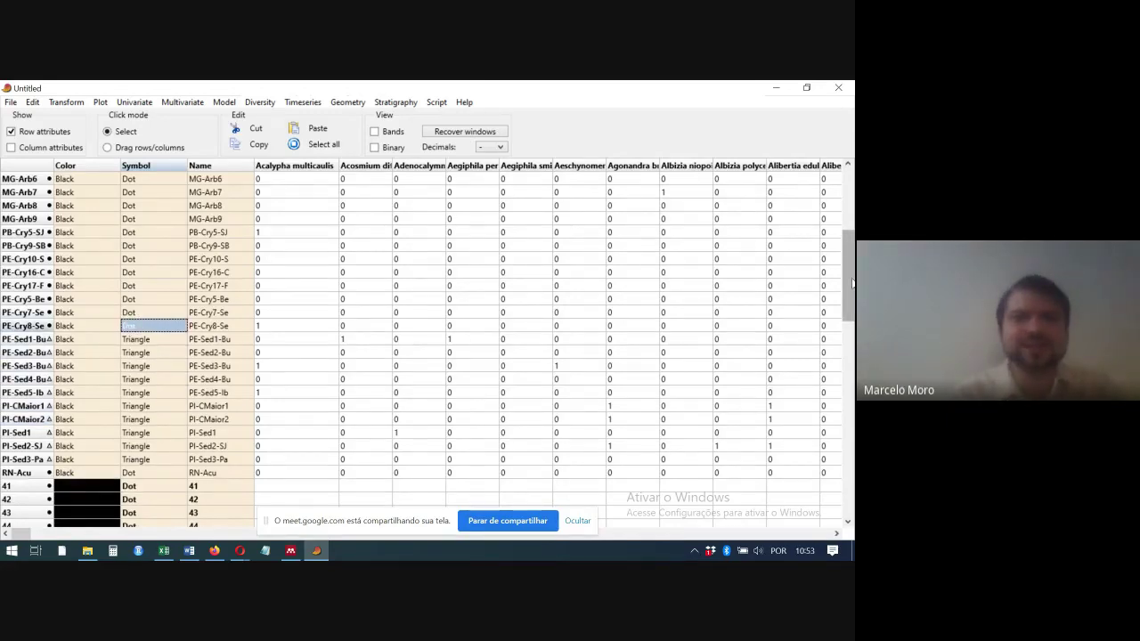
drag(847, 283, 848, 247)
double_click(148, 249)
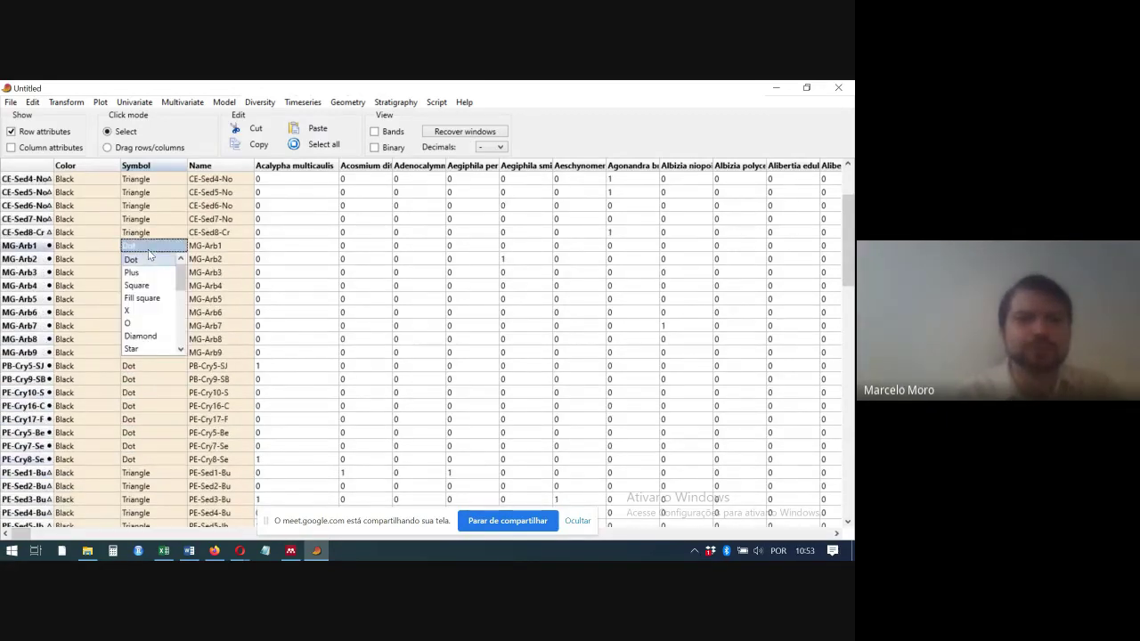
click(153, 287)
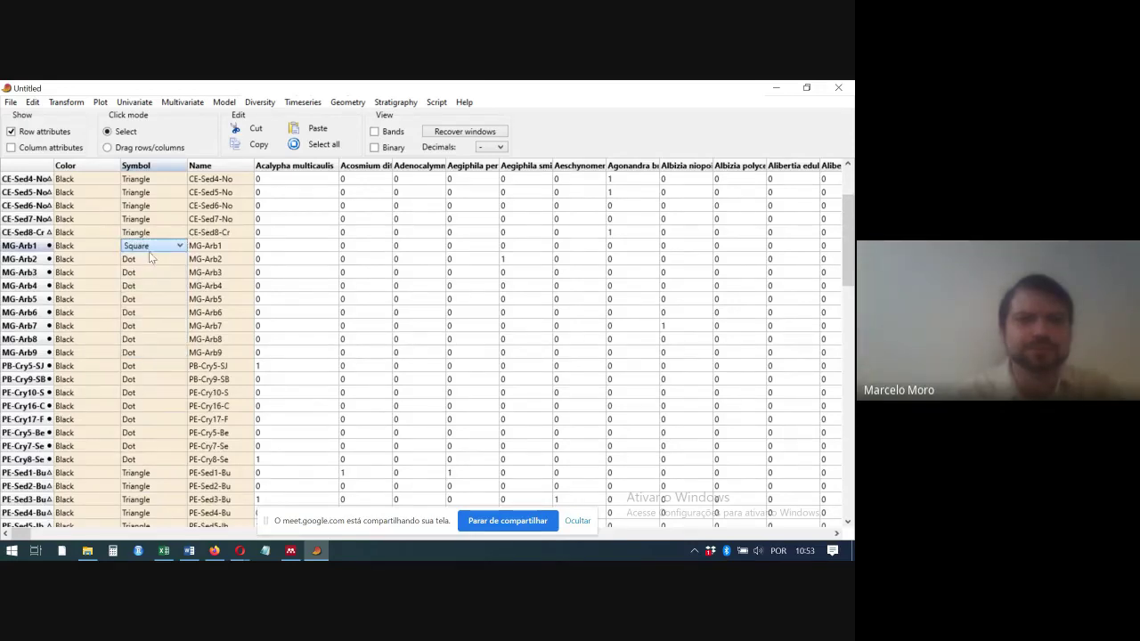
click(150, 257)
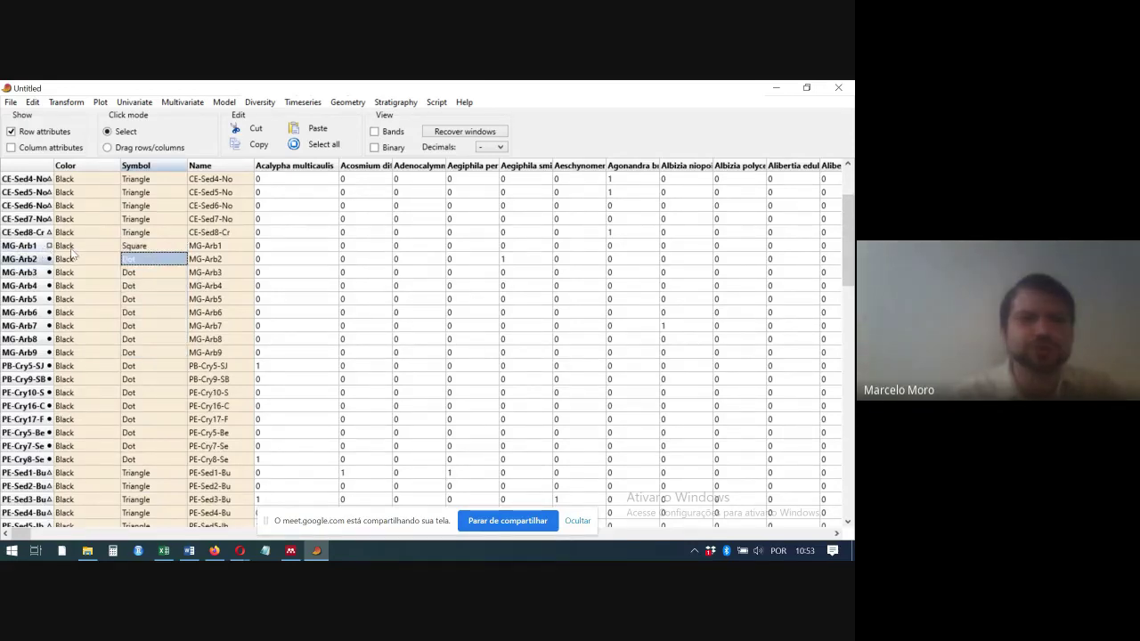
- Change the symbol of site MG-Arb1 to Fill square
click(164, 248)
click(178, 248)
click(178, 249)
click(178, 248)
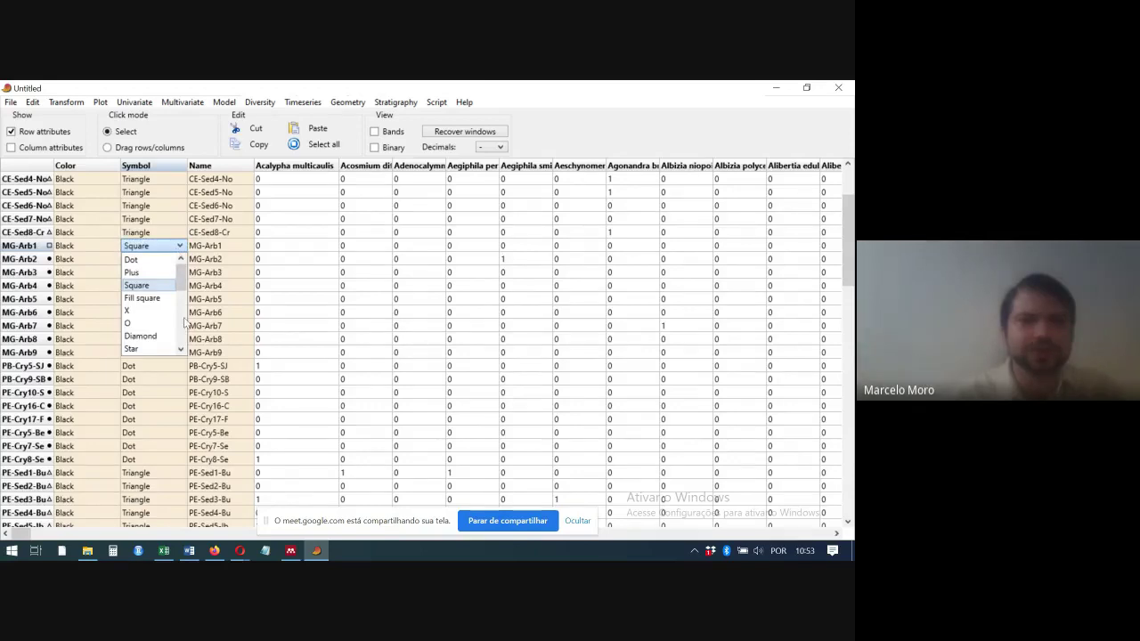
click(143, 299)
click(148, 255)
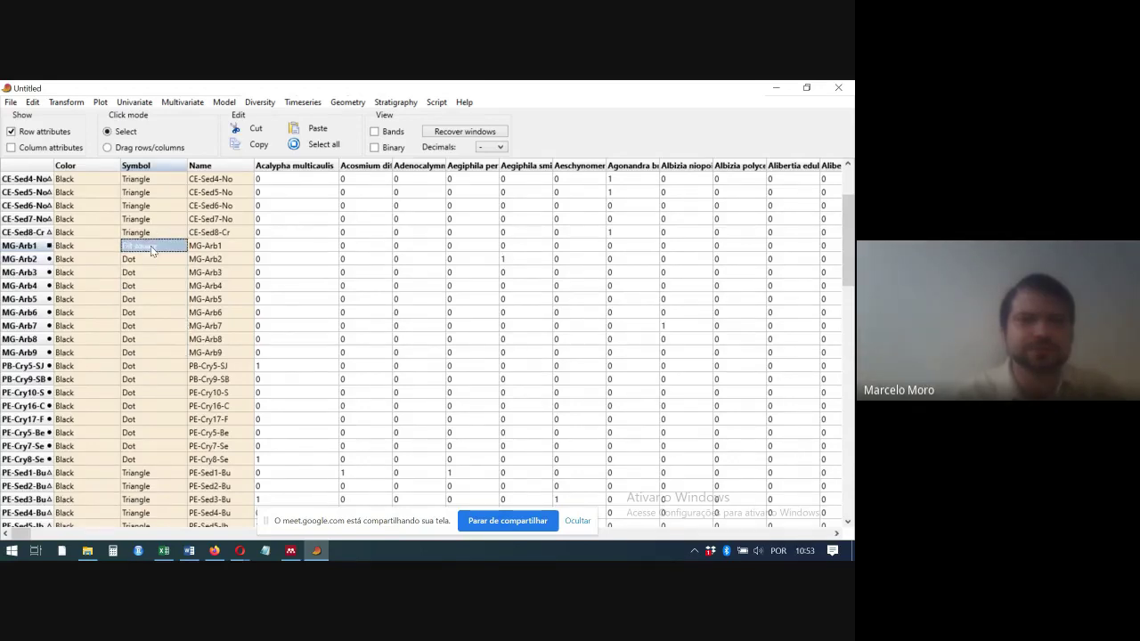
- Apply the Fill square symbol to sites MG-Arb2 through MG-Arb9
key(Return)
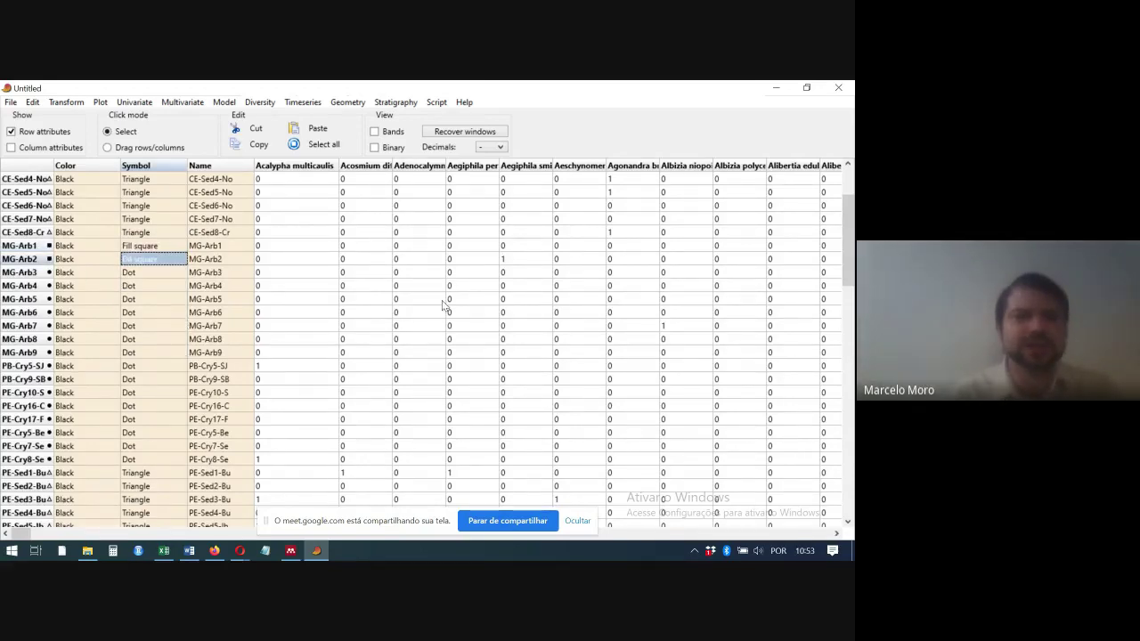
key(Return)
text(Fill square)
key(Return)
text(Fill square)
key(Return)
text(Fill square)
key(Return)
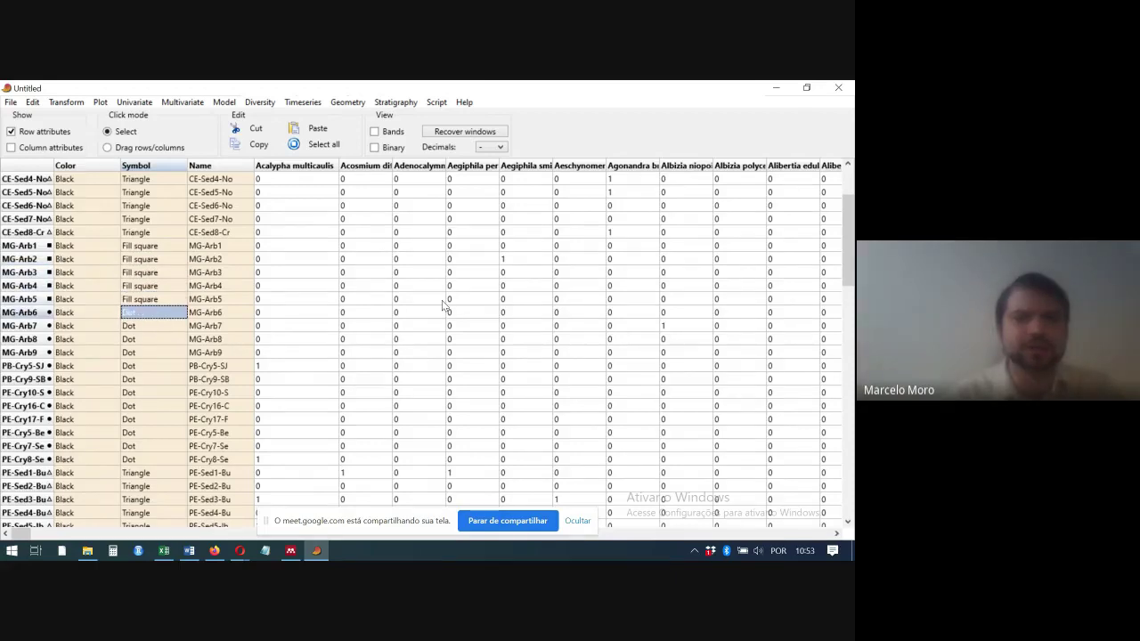
text(Fill square)
key(Return)
text(Fill square)
key(Return)
text(Fill square)
key(Return)
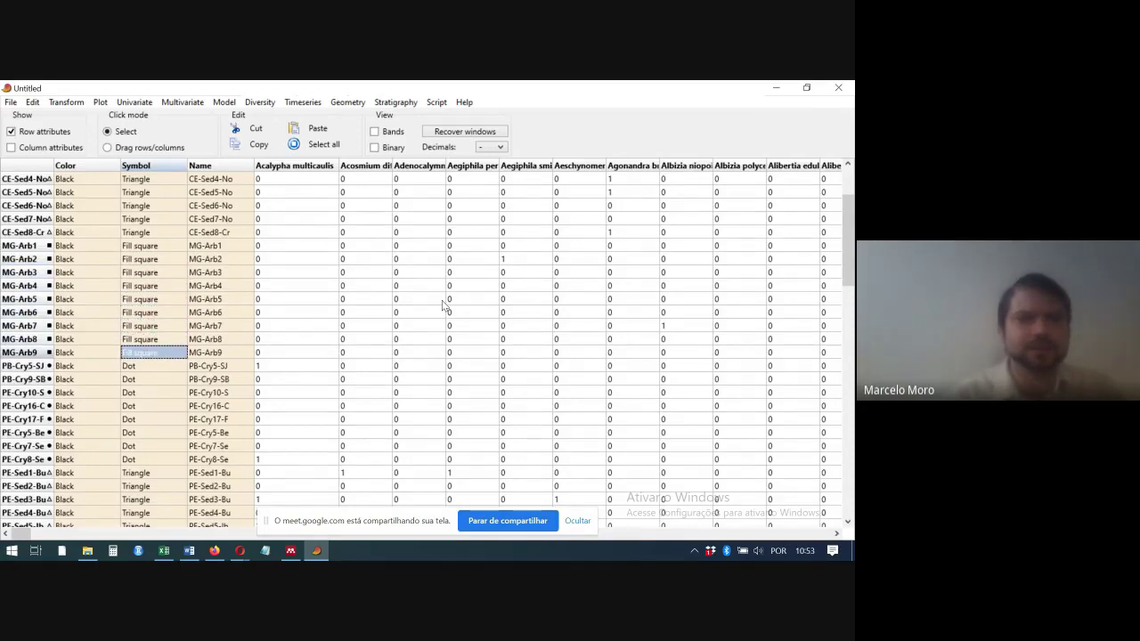
key(Return)
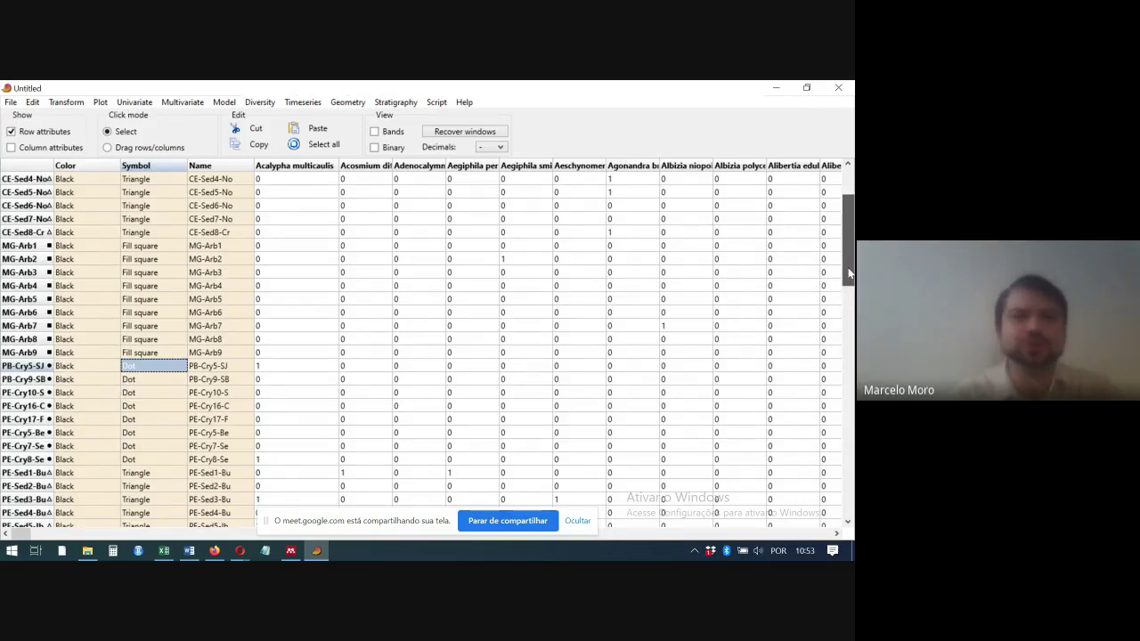
- Set the color of site BA-Sed2-Ba to Chartreuse, matching site BA-Sed1-Ua
drag(848, 273, 849, 246)
click(96, 184)
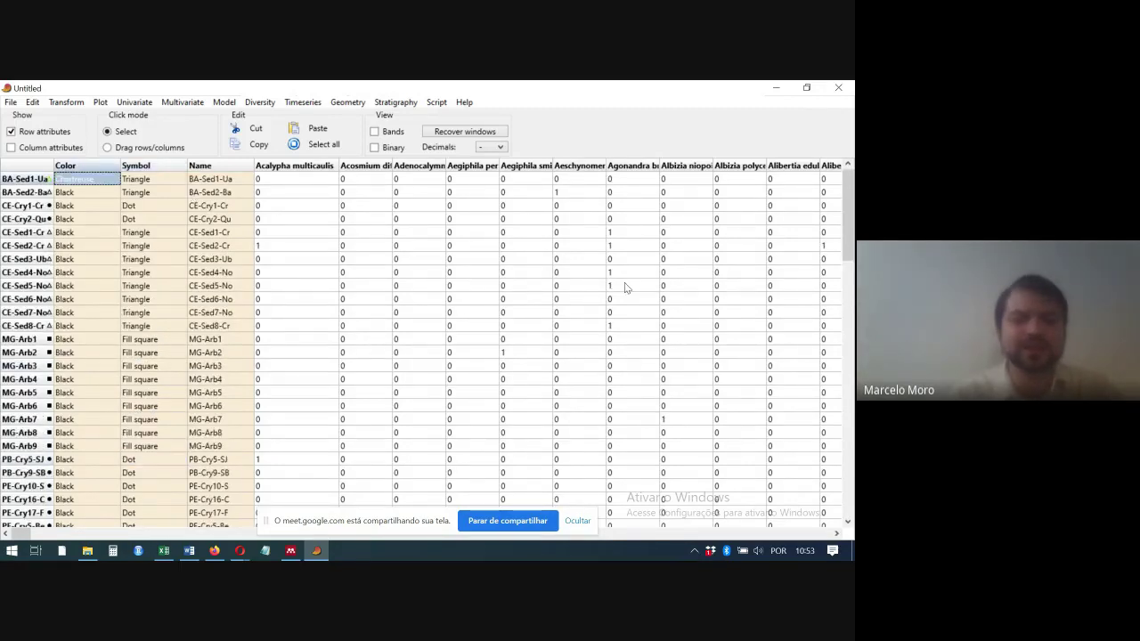
key(Return)
text(Chartreuse)
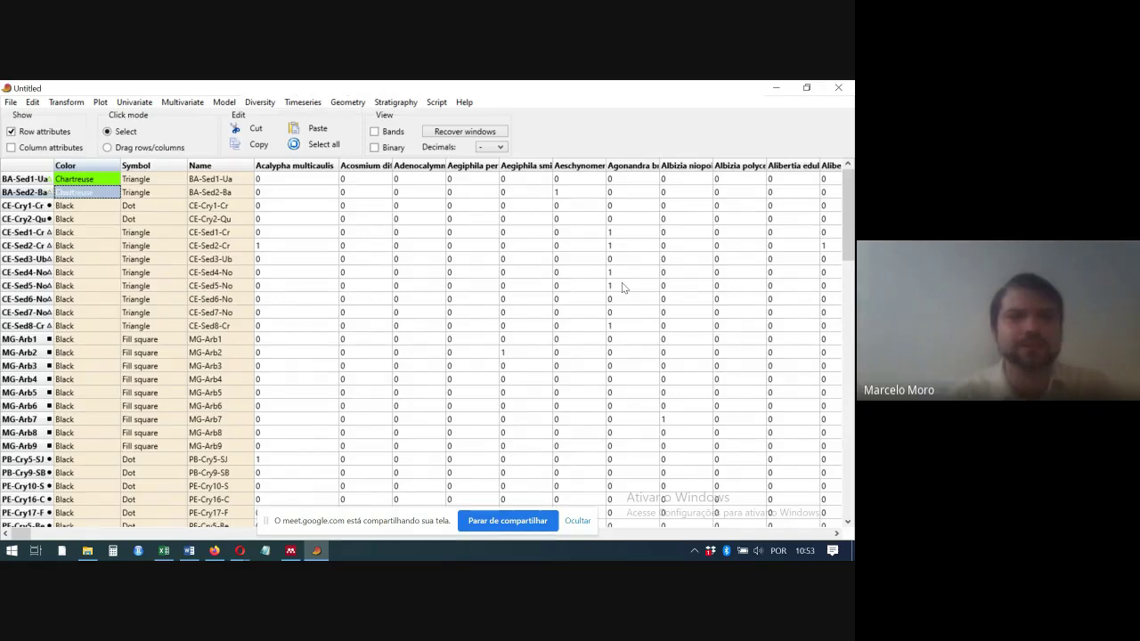
- Set the color of sites CE-Sed1-Cr through CE-Sed8-Cr to Chartreuse, skipping the two CE-Cry sites
key(Down)
key(Down)
key(Down)
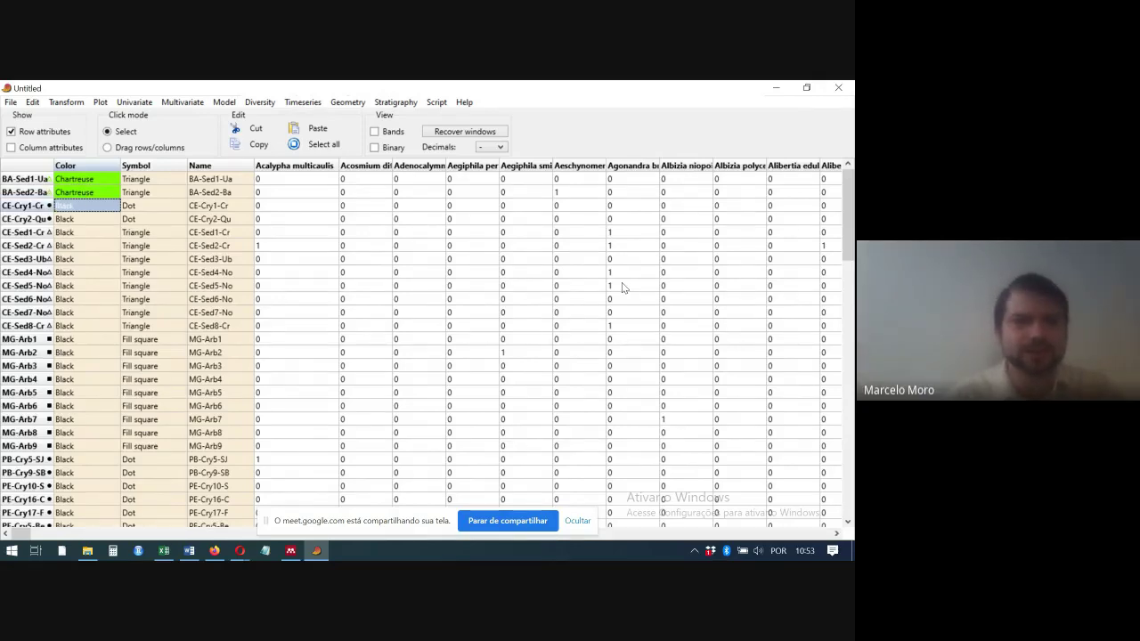
text(Chartreuse)
key(Down)
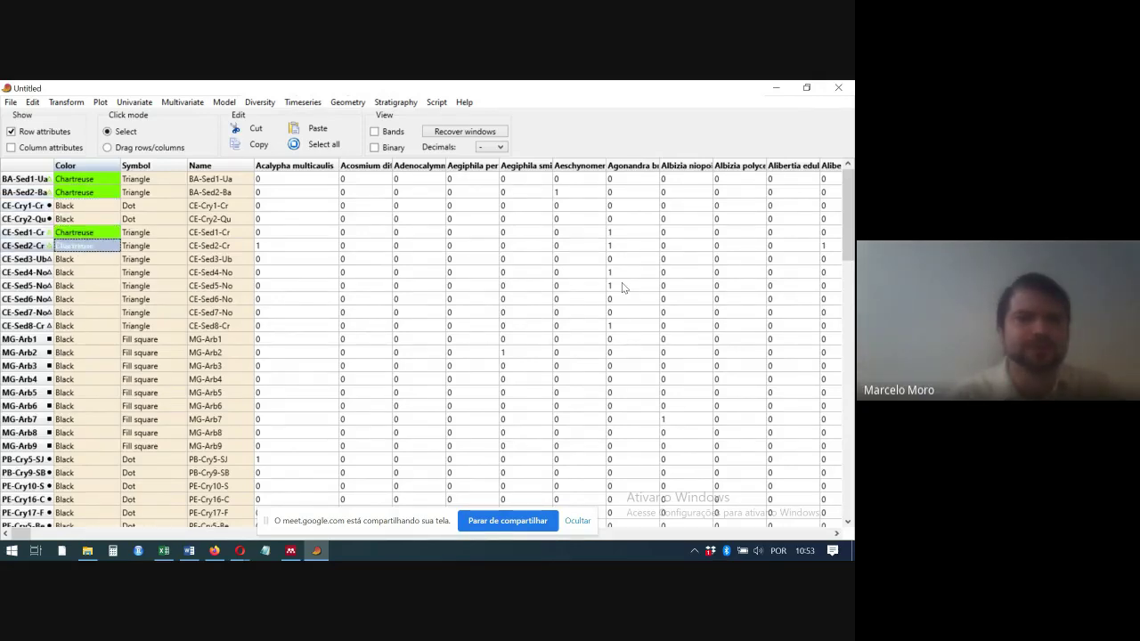
text(Chartreuse)
key(Down)
text(Chartreuse)
key(Down)
key(Down)
key(ctrl+v)
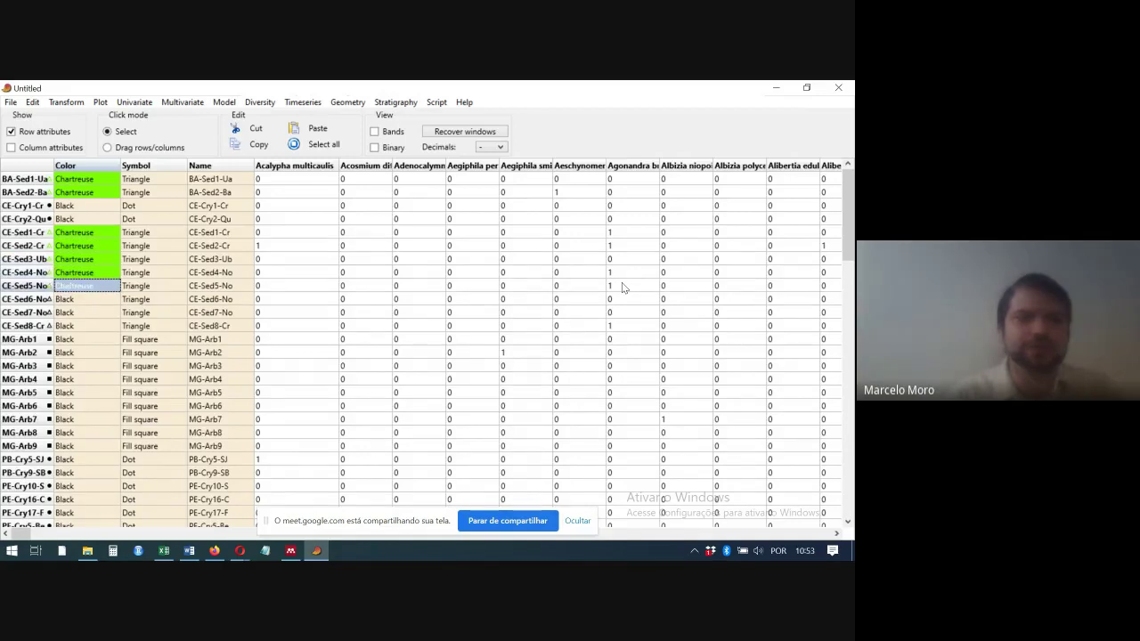
key(Down)
key(ctrl+v)
key(Down)
key(ctrl+v)
key(Down)
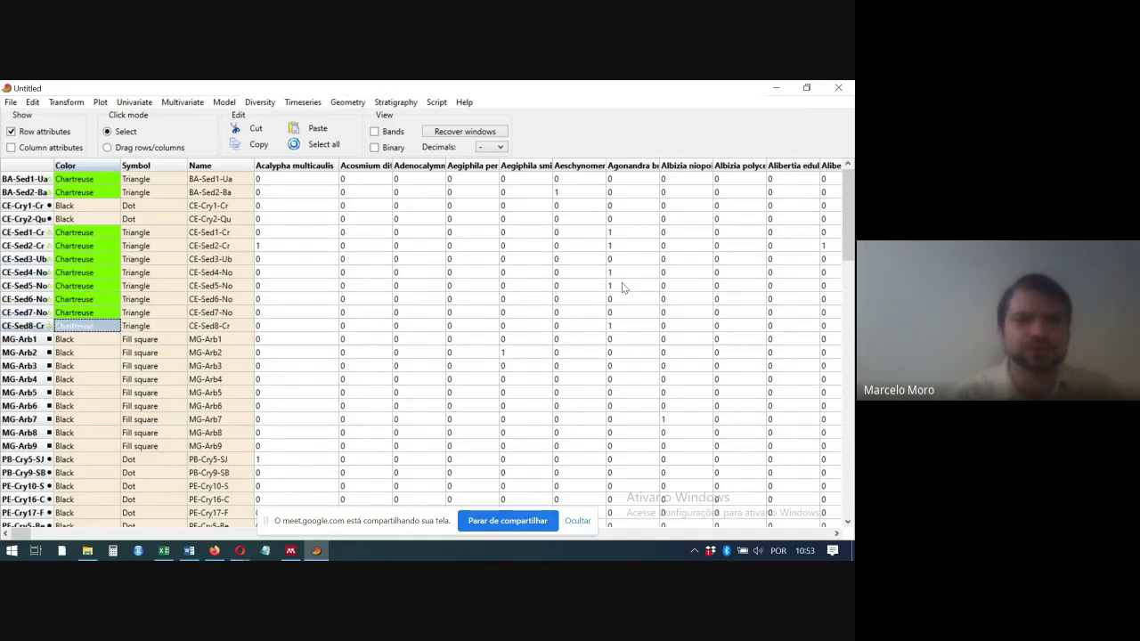
key(ctrl+v)
- Set the color of the five PI sites, from PI-Sed3-Pa up to PI-CMaior1, to Chartreuse
key(Down)
key(Down)
key(Down)
key(Down)
key(Down)
key(Down)
key(Down)
key(Down)
key(Down)
key(Down)
key(Down)
key(Down)
key(Down)
key(Down)
key(Down)
key(Down)
key(Down)
key(Down)
key(Down)
key(Down)
key(Down)
key(Down)
key(Down)
key(Down)
key(Down)
key(Down)
key(Down)
key(Down)
key(Down)
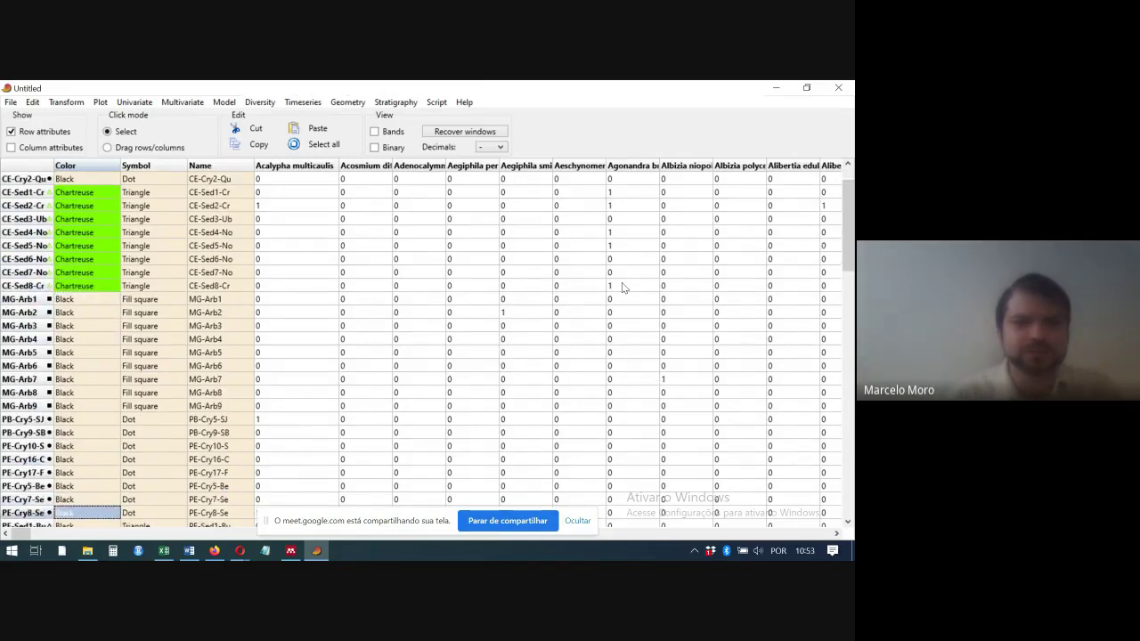
key(Up)
key(Up)
key(Up)
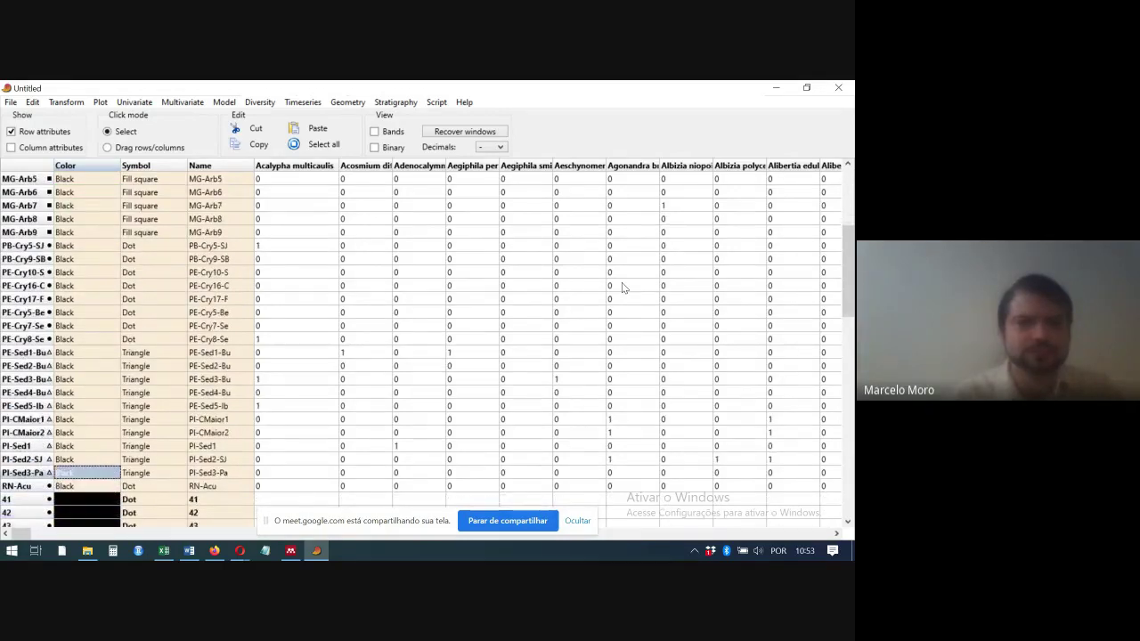
key(ctrl+v)
key(Up)
key(ctrl+v)
key(Up)
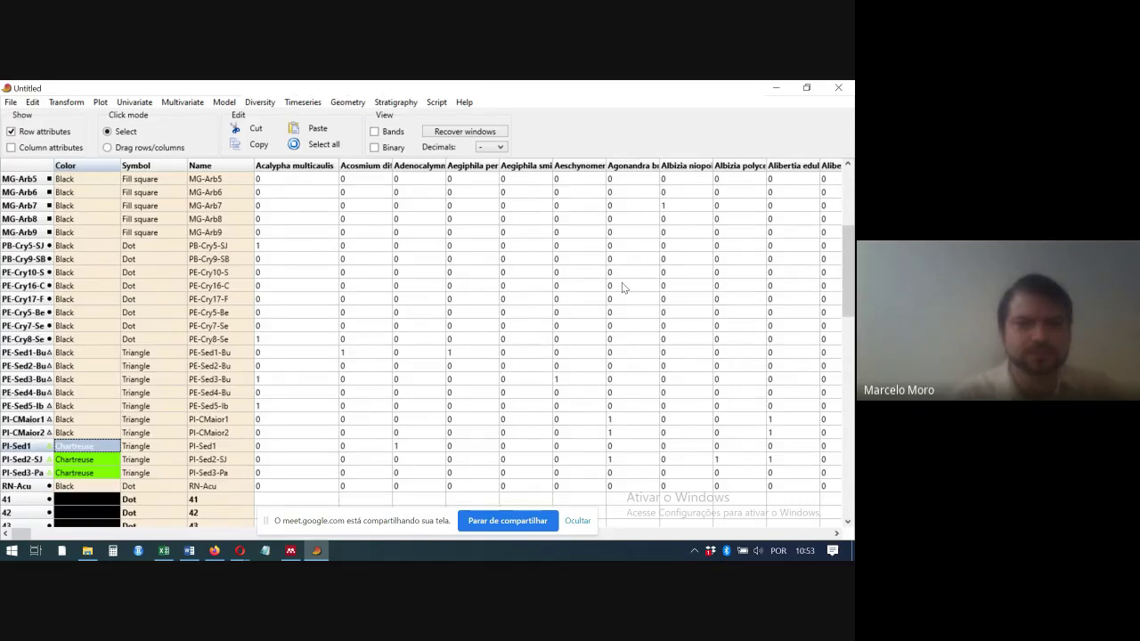
key(Up)
key(ctrl+v)
key(Up)
key(ctrl+v)
- Set the color of sites PE-Sed5-Ib up to PE-Sed1-Bu to Chartreuse
key(Up)
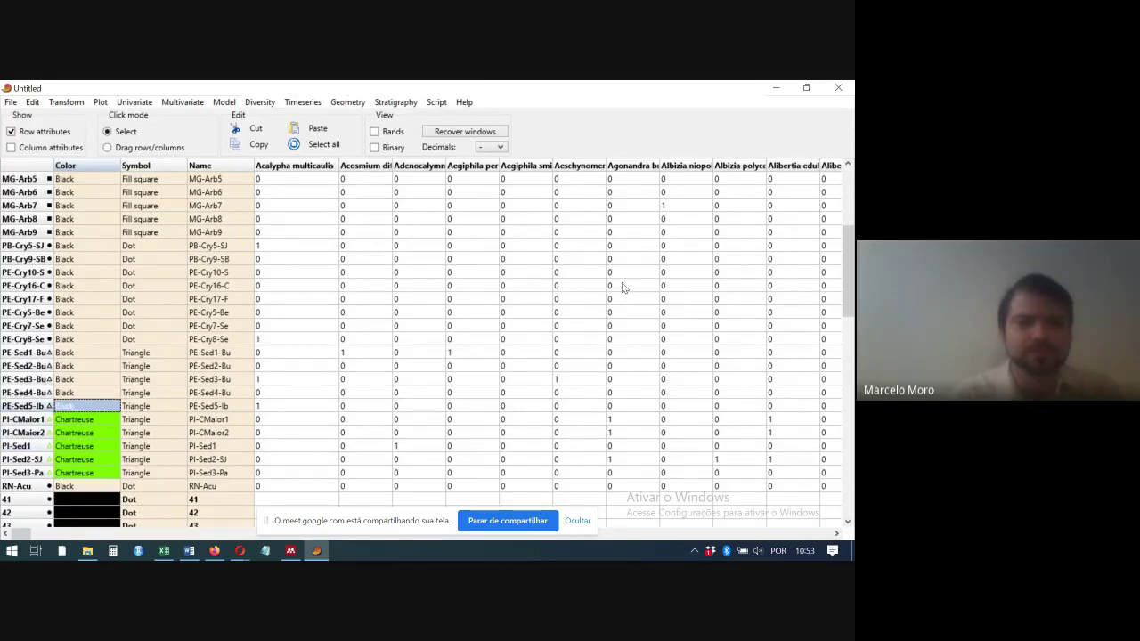
key(ctrl+v)
key(Up)
key(Up)
key(ctrl+v)
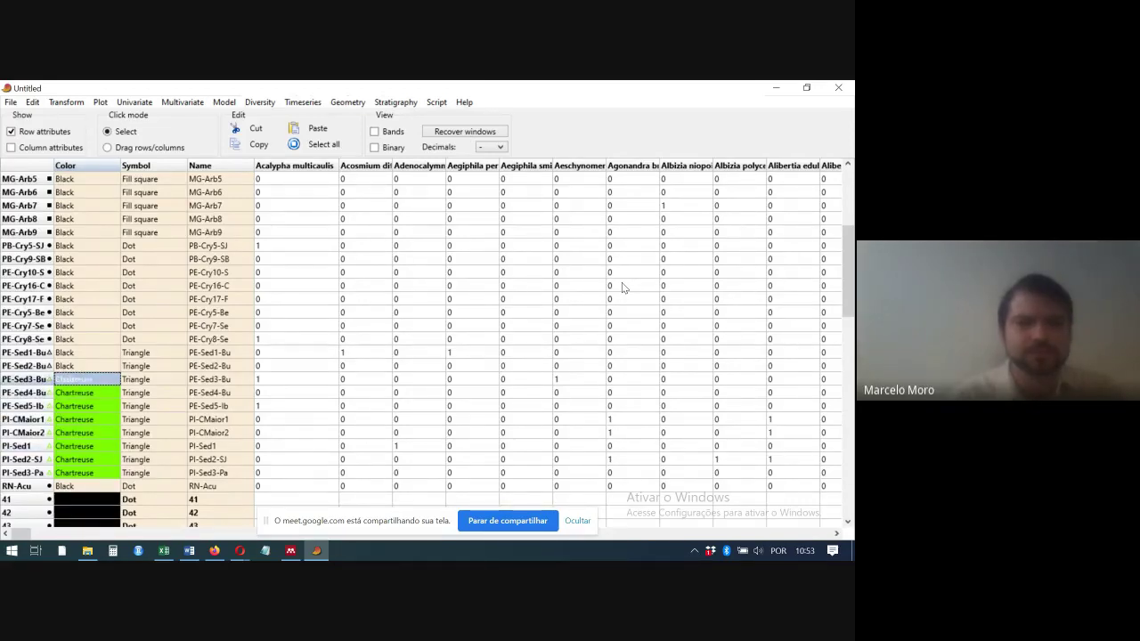
key(Up)
key(ctrl+v)
key(Up)
key(ctrl+v)
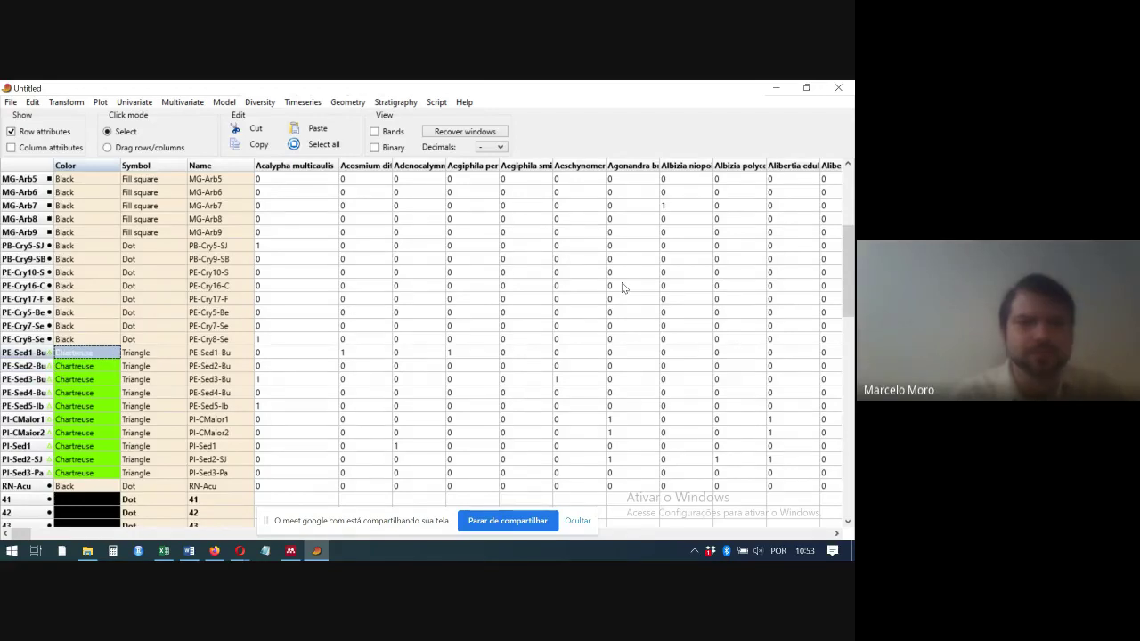
- Set the symbol of site RN-Acu to Diamond and its color to Brown
key(Down)
key(Down)
key(Down)
key(Down)
key(Down)
key(Down)
key(Down)
key(Down)
key(Down)
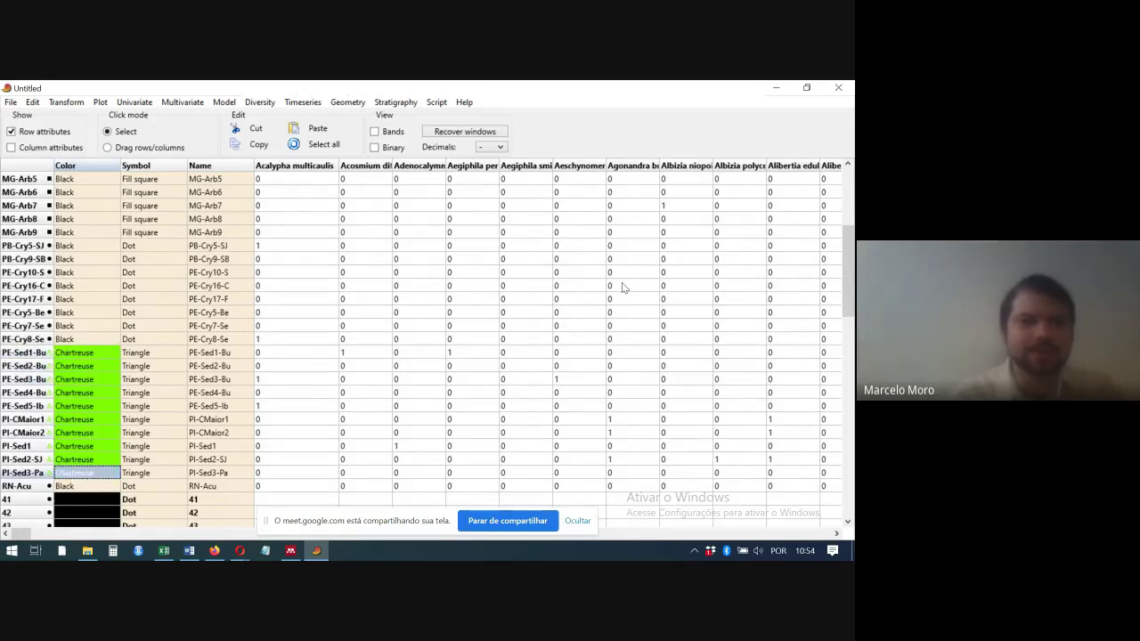
key(Down)
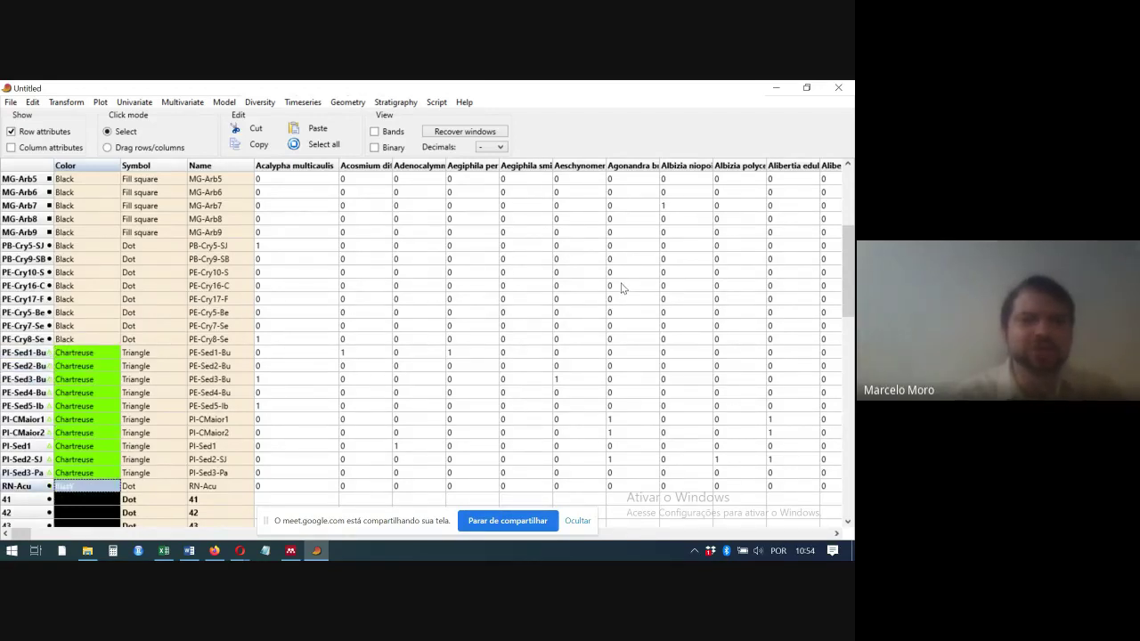
double_click(148, 487)
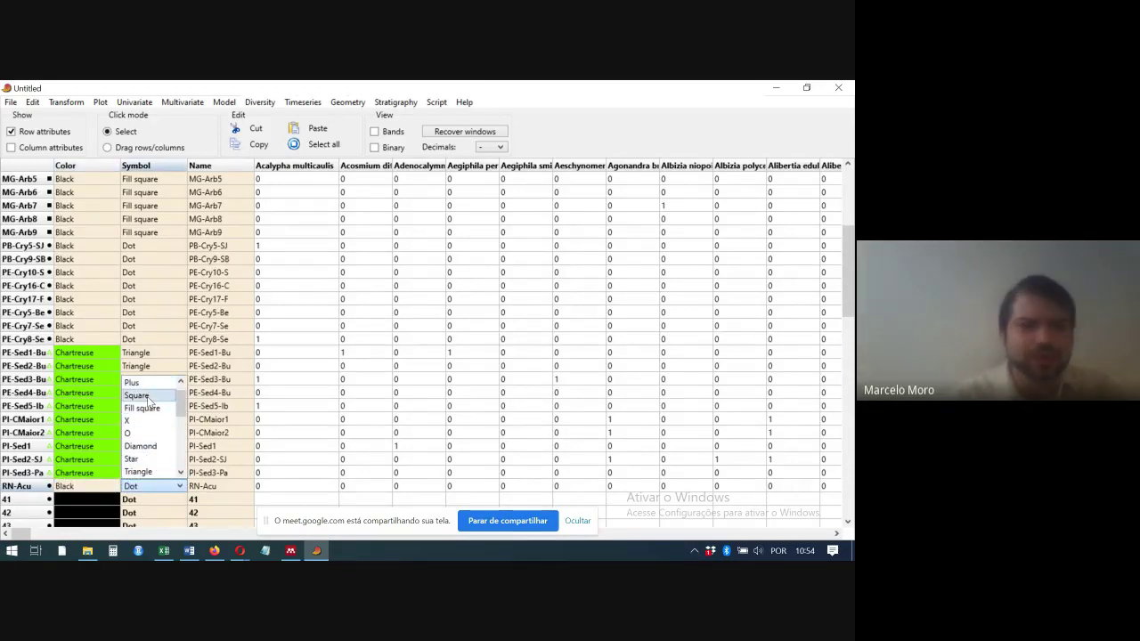
click(161, 446)
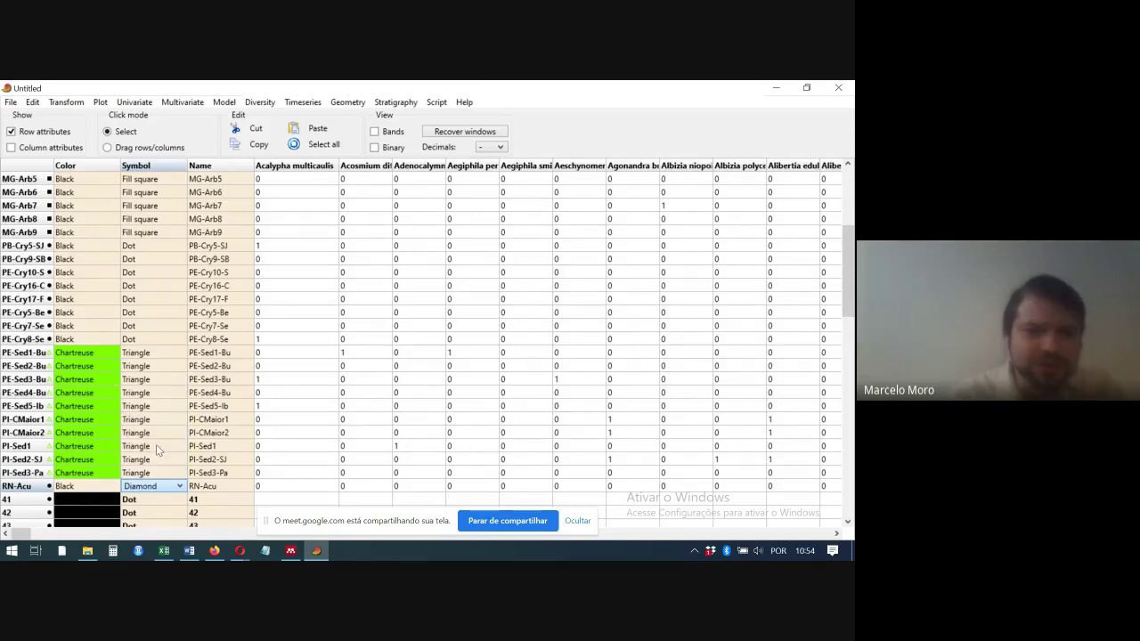
double_click(98, 487)
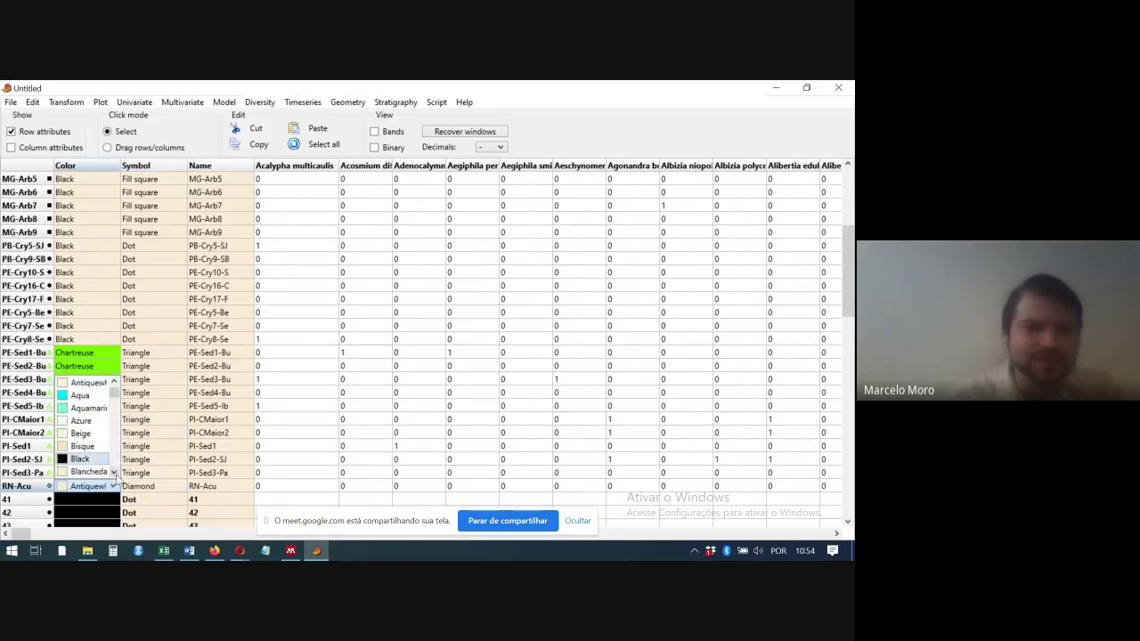
scroll(97, 469, down, 2)
click(97, 468)
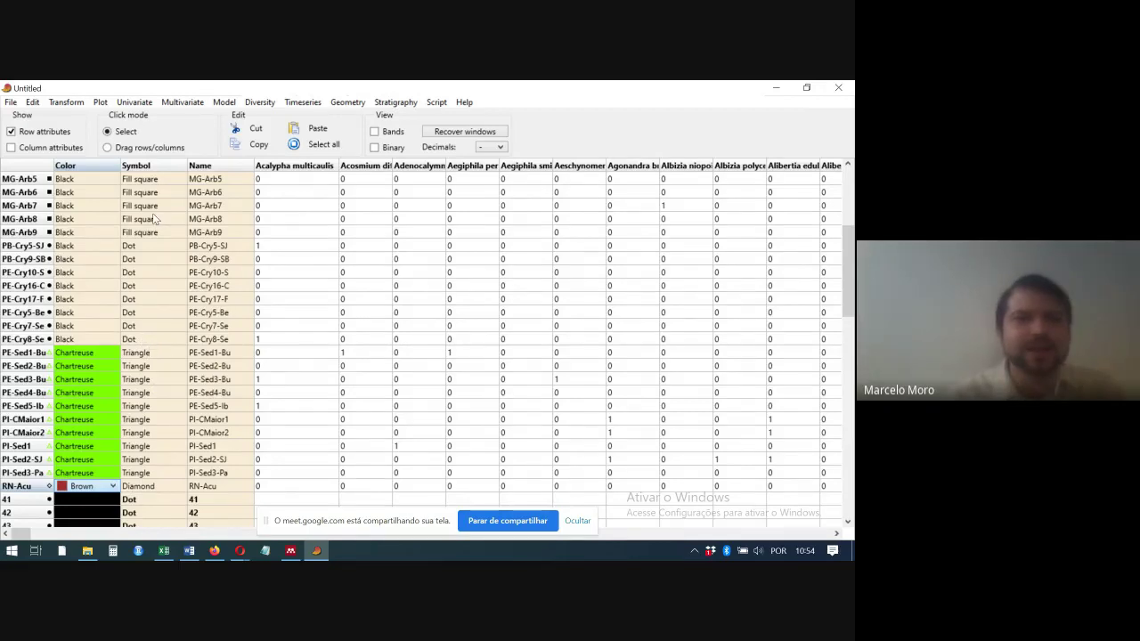
- Set the color of site MG-Arb9 to Cadetblue
double_click(84, 233)
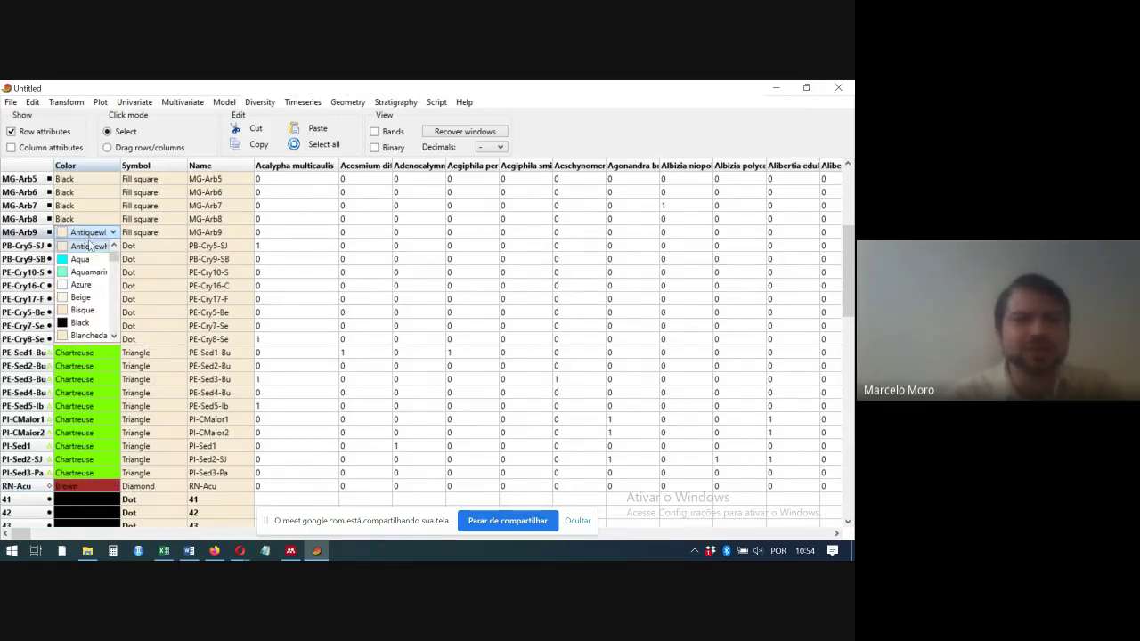
scroll(114, 337, down, 1)
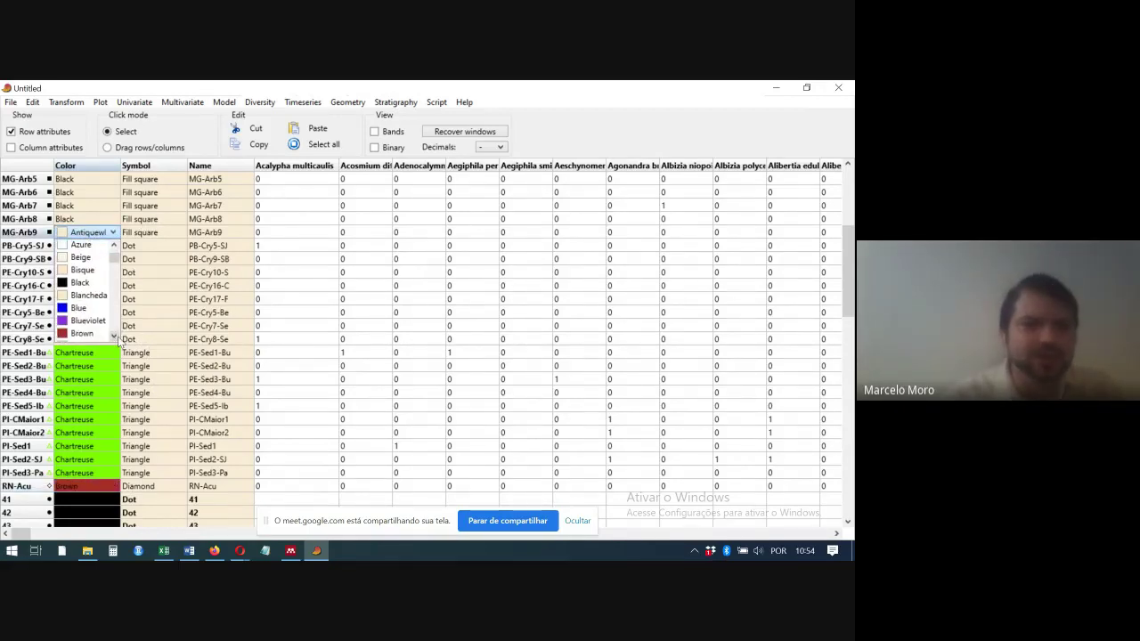
scroll(116, 337, down, 1)
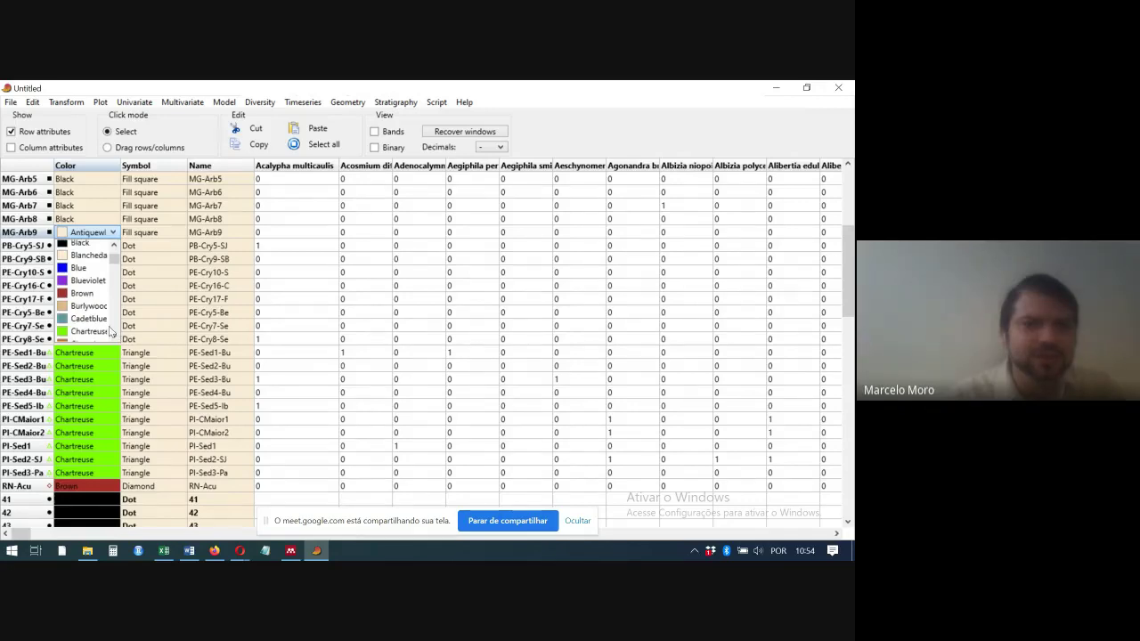
click(89, 319)
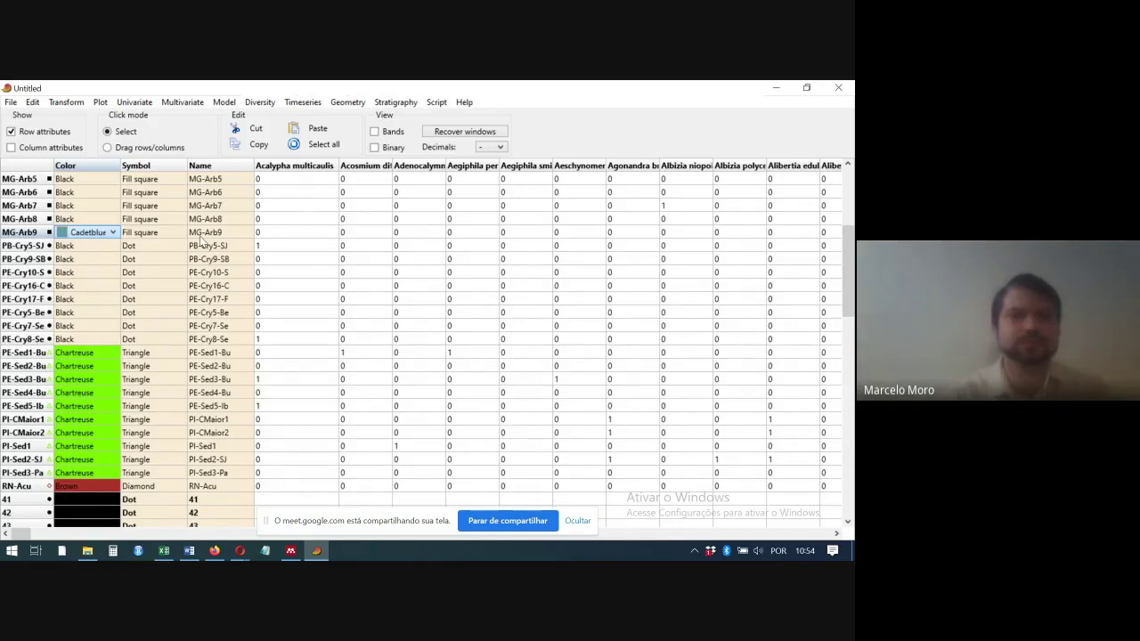
click(295, 260)
- Apply the Cadetblue color of MG-Arb9 to the sites from MG-Arb8 up to MG-Arb5
click(82, 236)
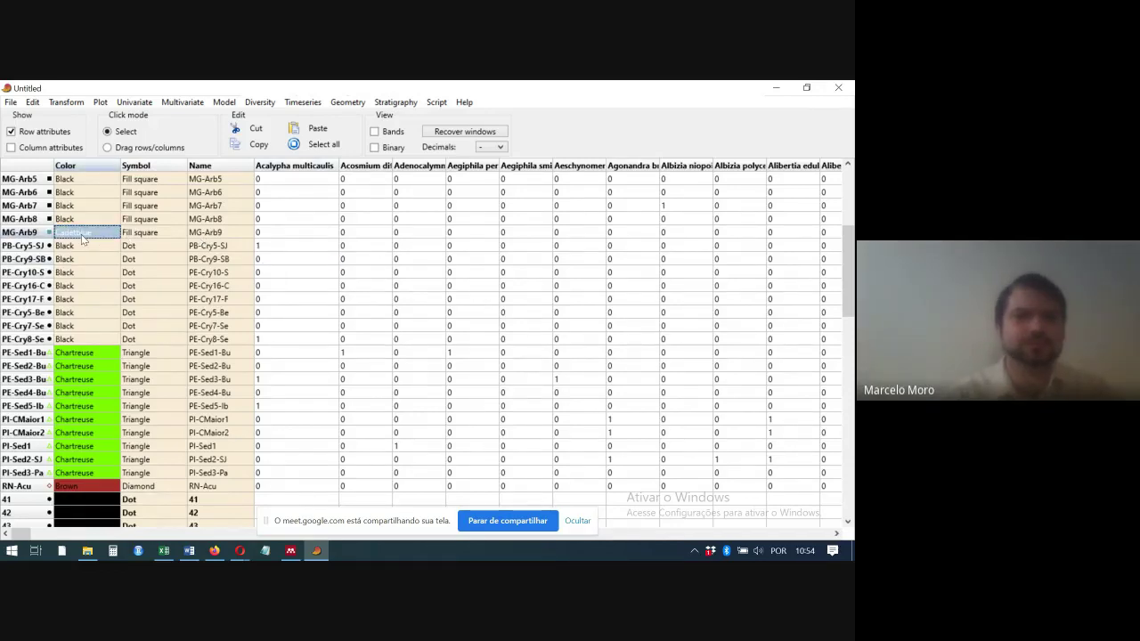
key(Up)
text(Cadetblue)
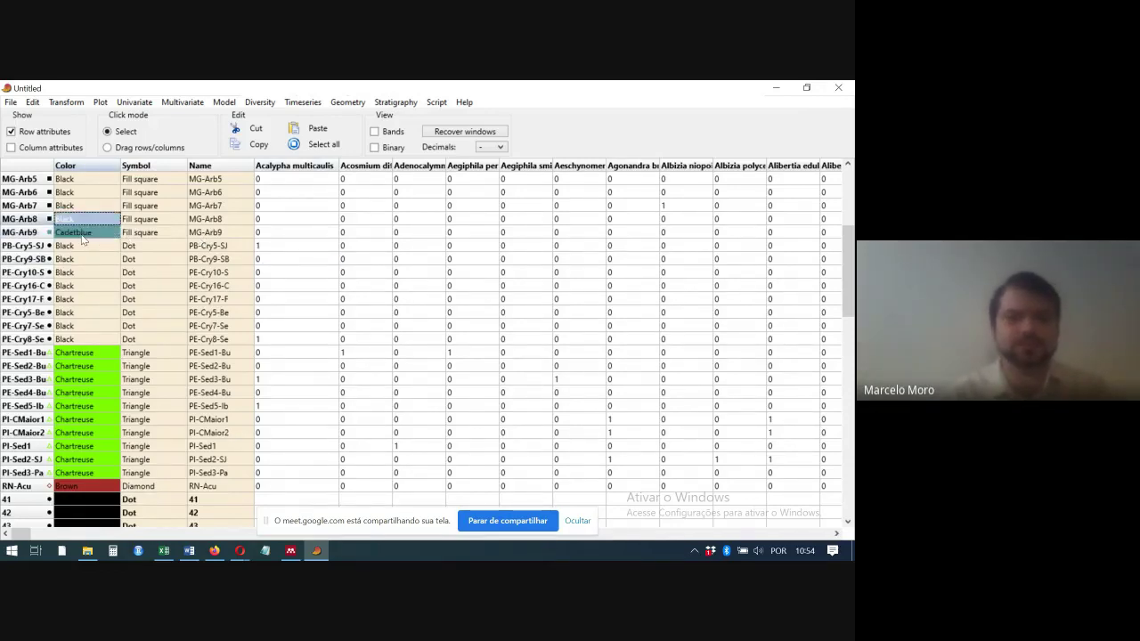
key(Up)
text(Cadetblue)
key(Up)
key(ctrl+v)
key(Up)
key(ctrl+v)
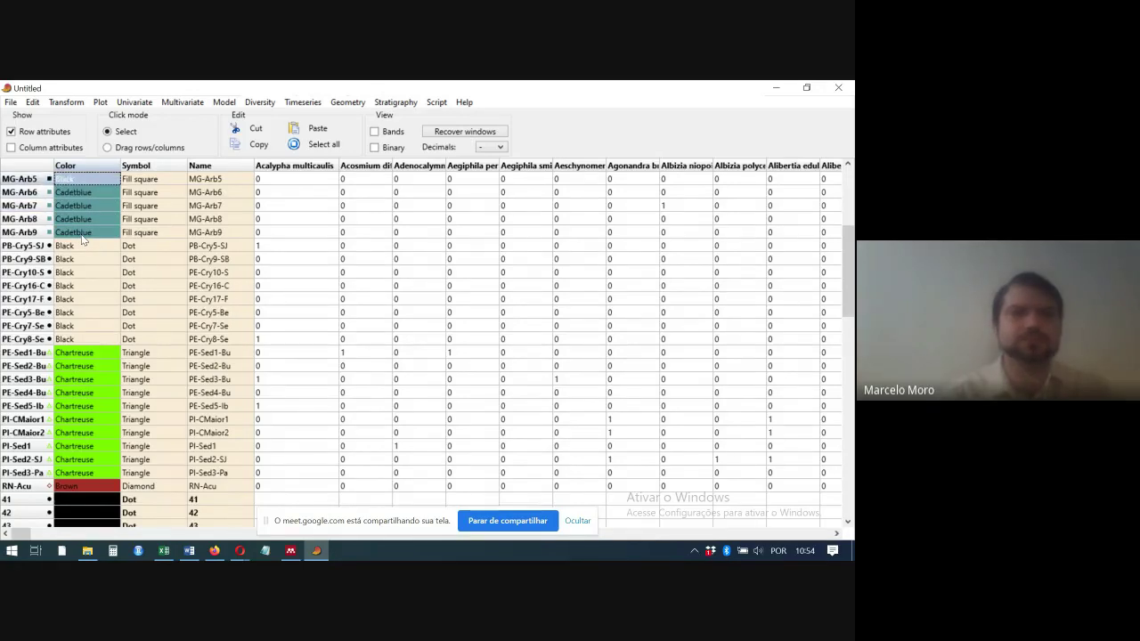
- Set the color of the remaining black MG sites, MG-Arb1 through MG-Arb4, to Cadetblue
key(Up)
key(Up)
key(Up)
key(Up)
key(Up)
key(Up)
key(Down)
key(Down)
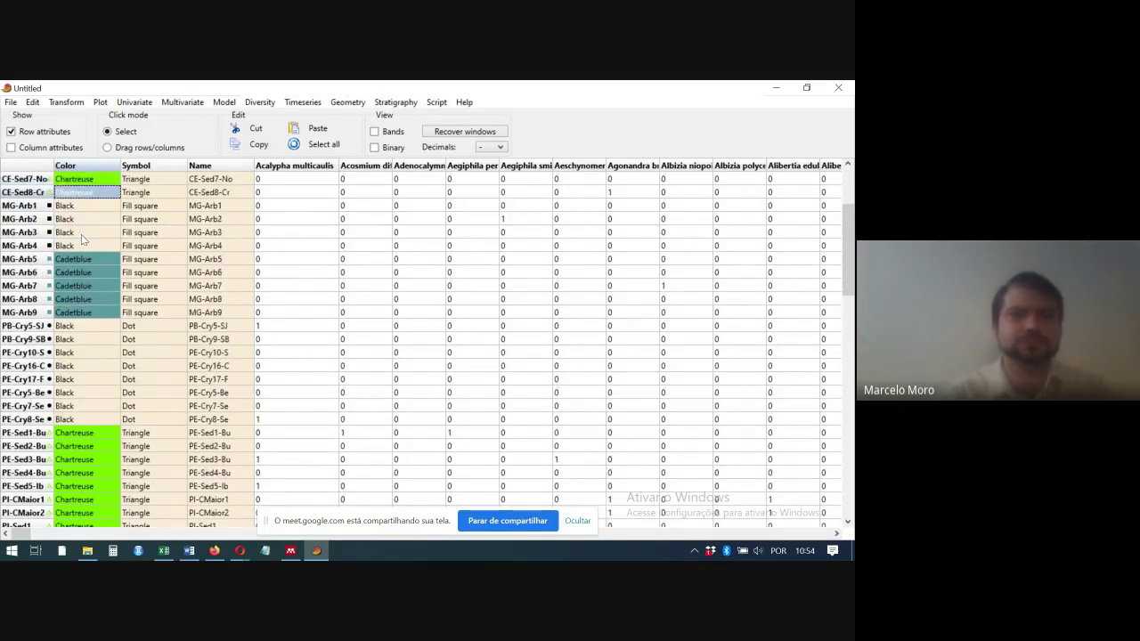
text(Cadetblue)
key(Down)
key(ctrl+v)
key(Down)
key(ctrl+v)
key(Down)
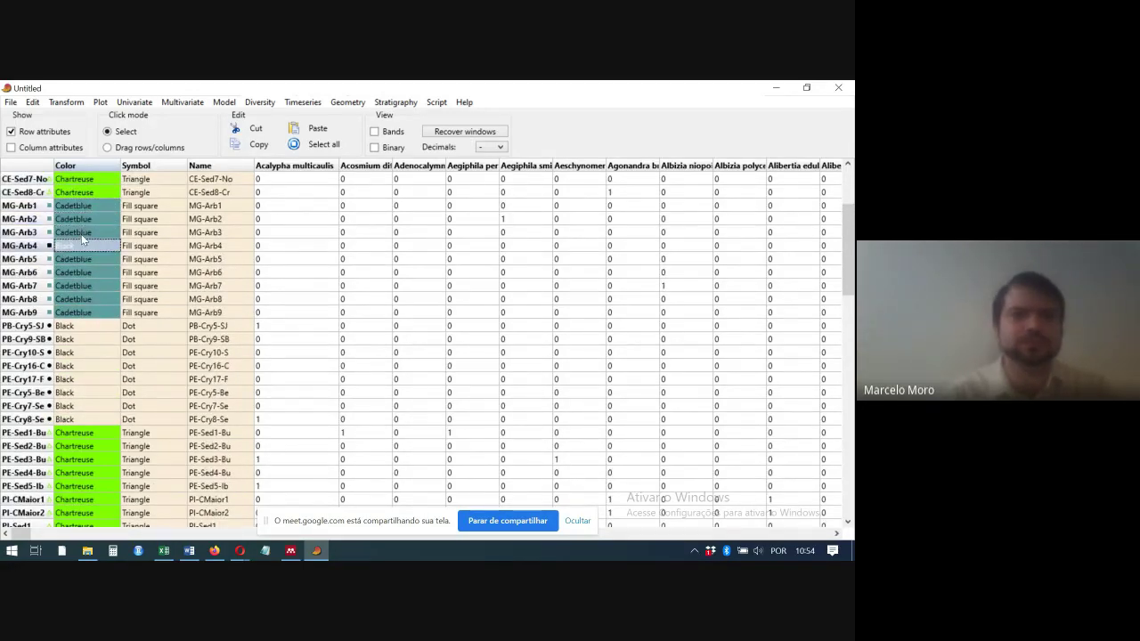
key(ctrl+v)
key(Down)
key(Down)
key(Down)
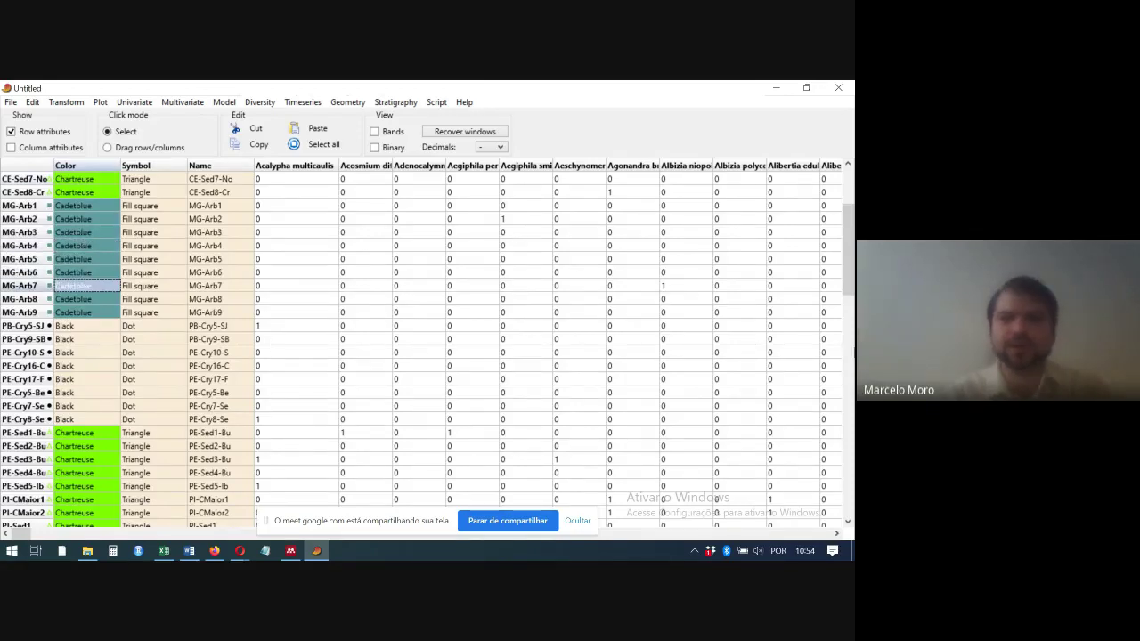
- Review the colors and symbols assigned to the sites, and hide the row attributes
scroll(849, 271, up, 1)
scroll(849, 278, down, 4)
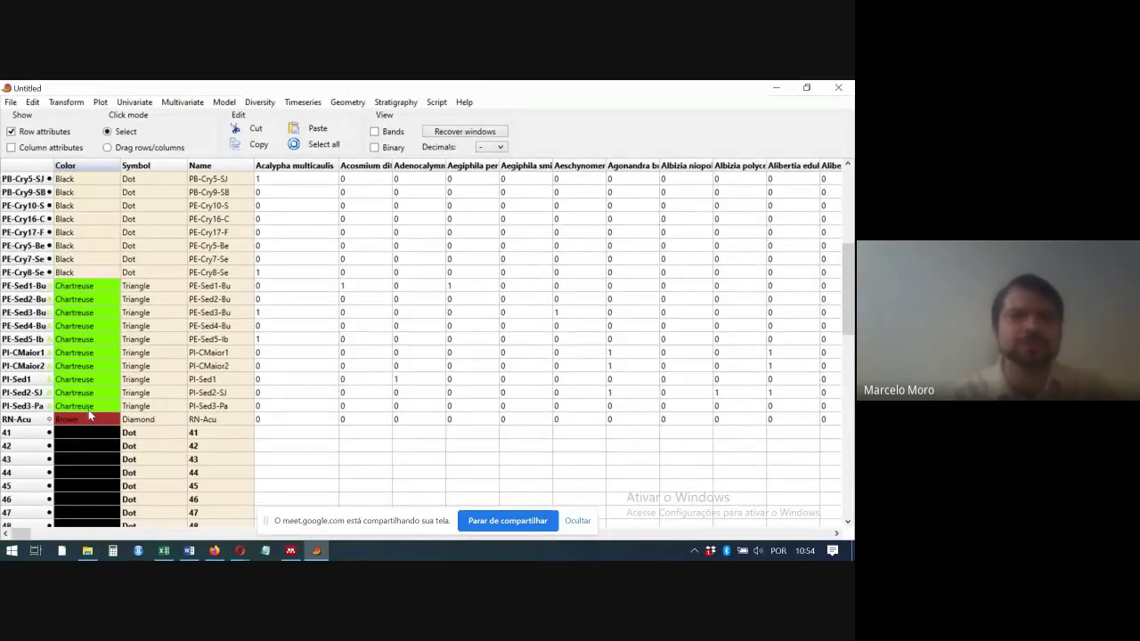
drag(851, 285, 852, 209)
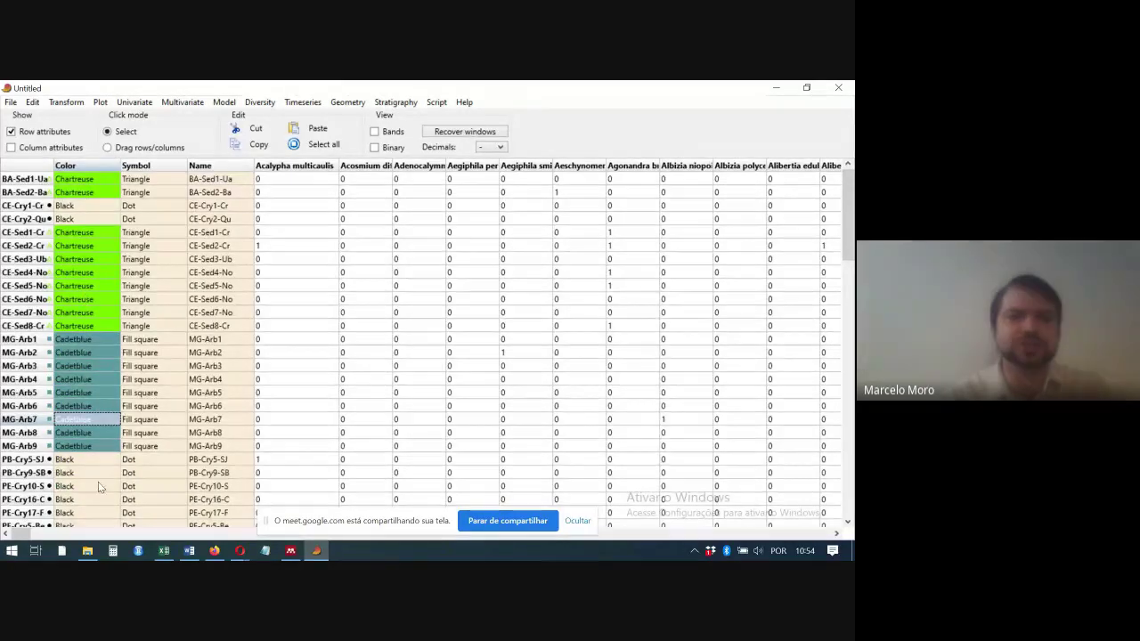
click(43, 132)
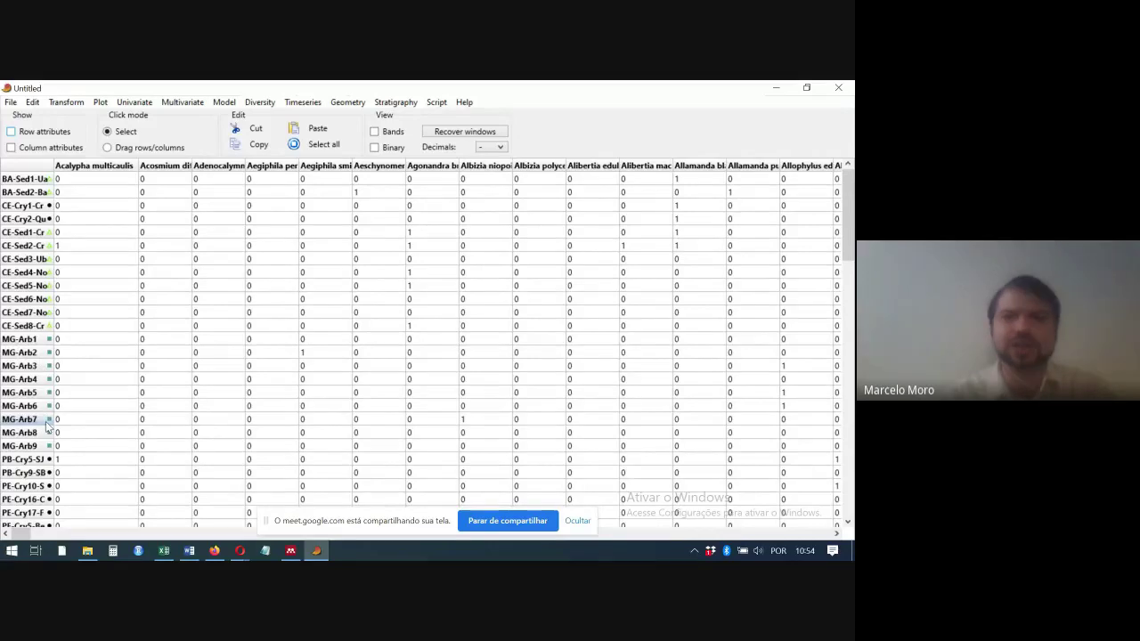
- Select the whole data matrix, from BA-Sed1-Ua to RN-Acu and from Acalypha multicaulis to the last Ziziphus column
scroll(847, 254, down, 2)
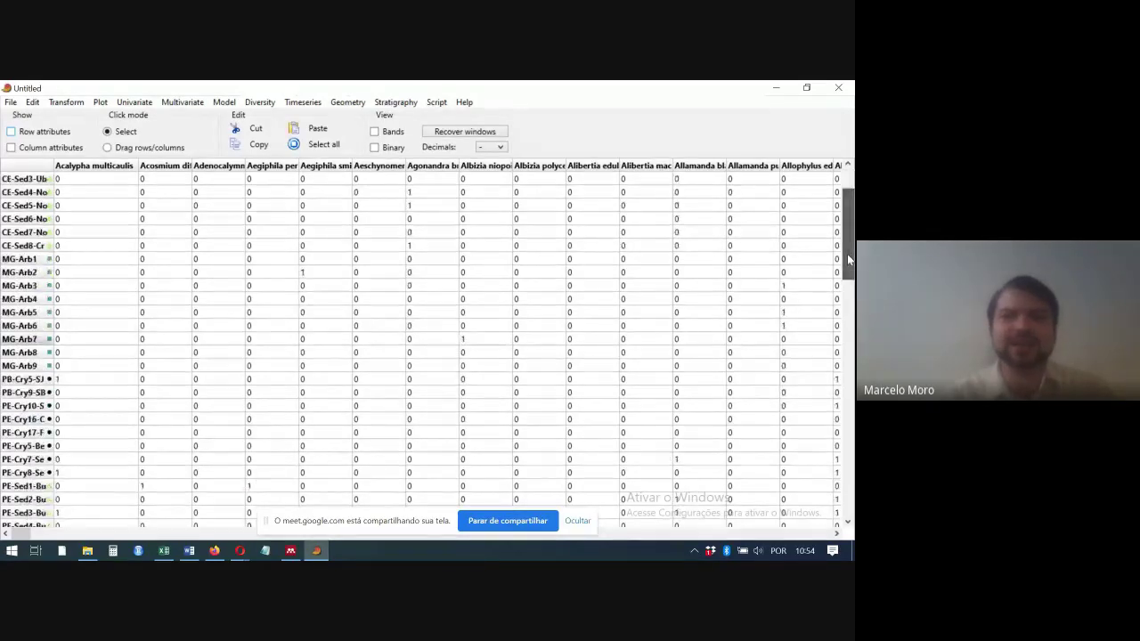
scroll(847, 254, down, 4)
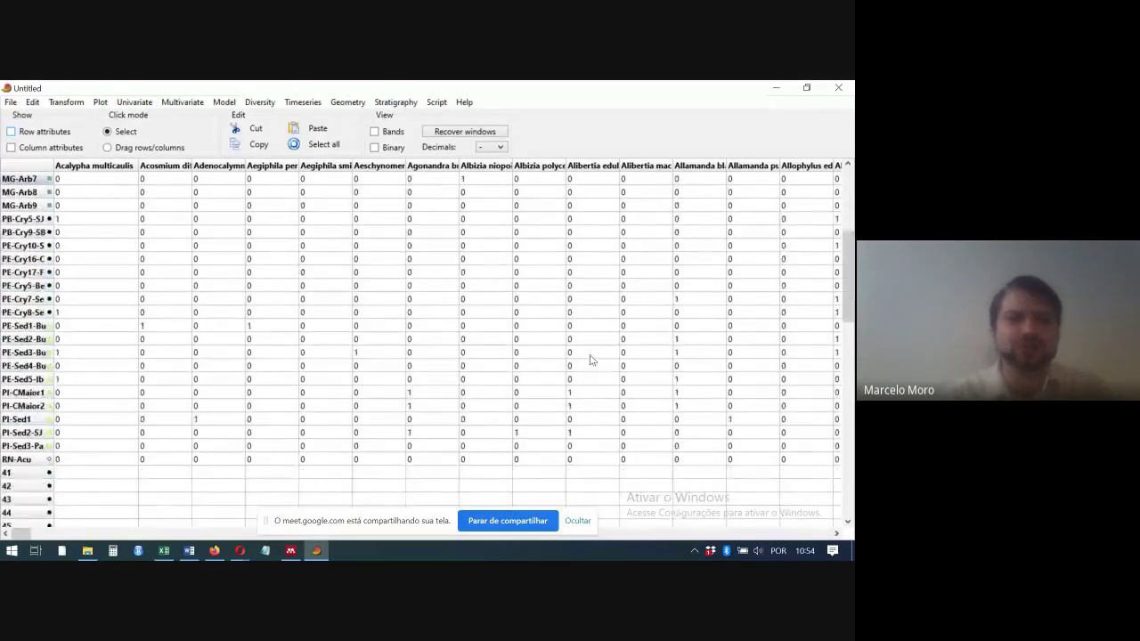
click(105, 461)
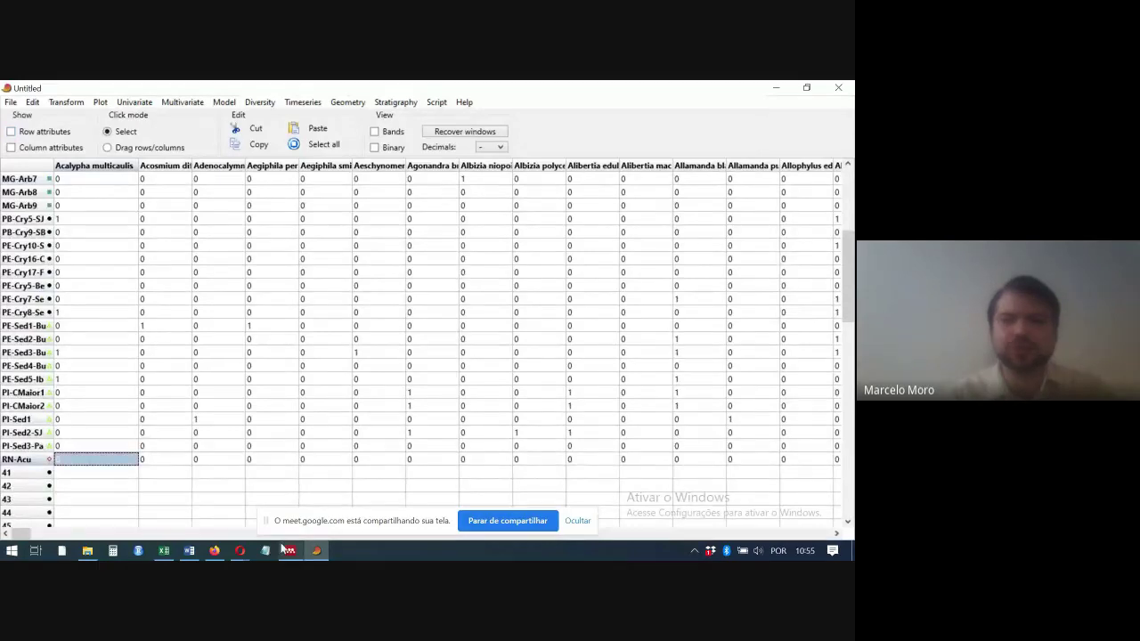
scroll(852, 270, up, 2)
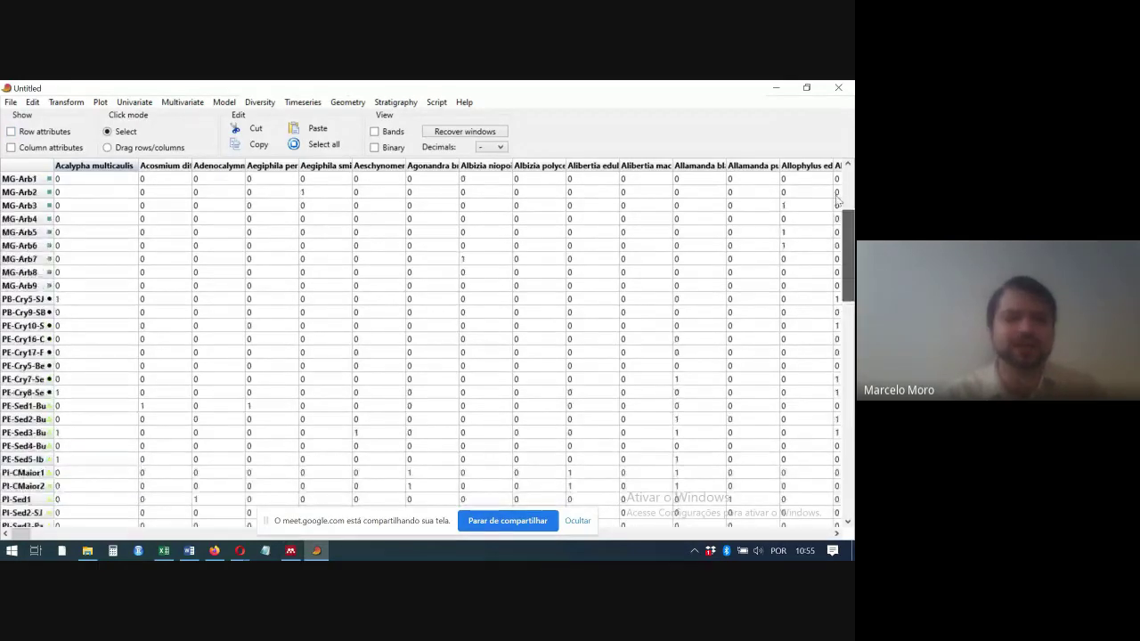
scroll(837, 200, up, 4)
shift+click(86, 181)
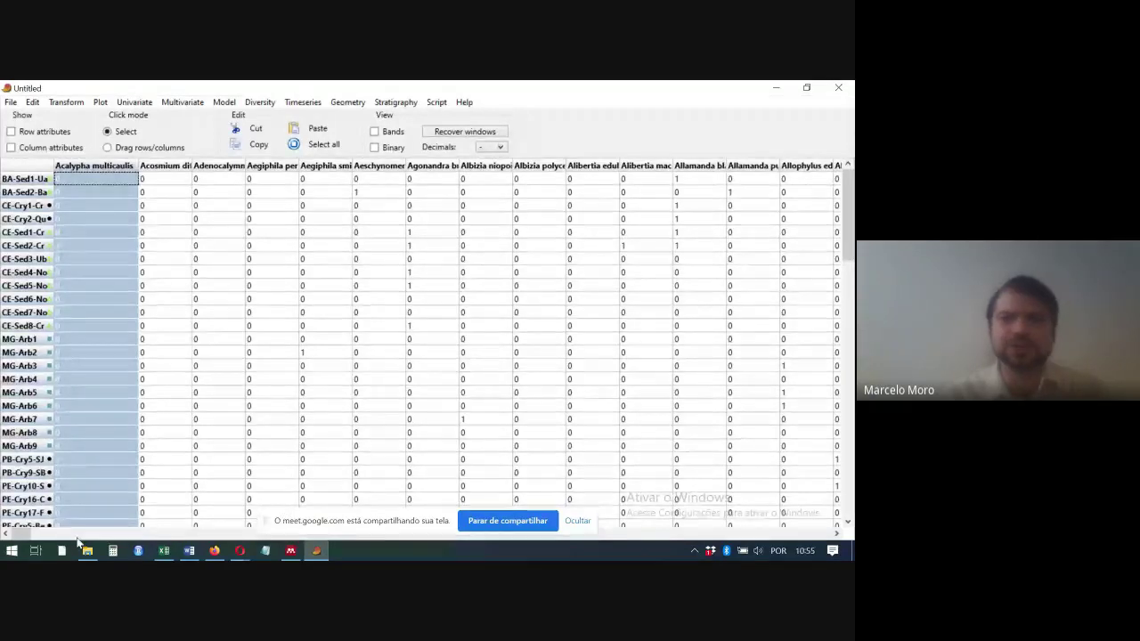
drag(20, 532, 849, 517)
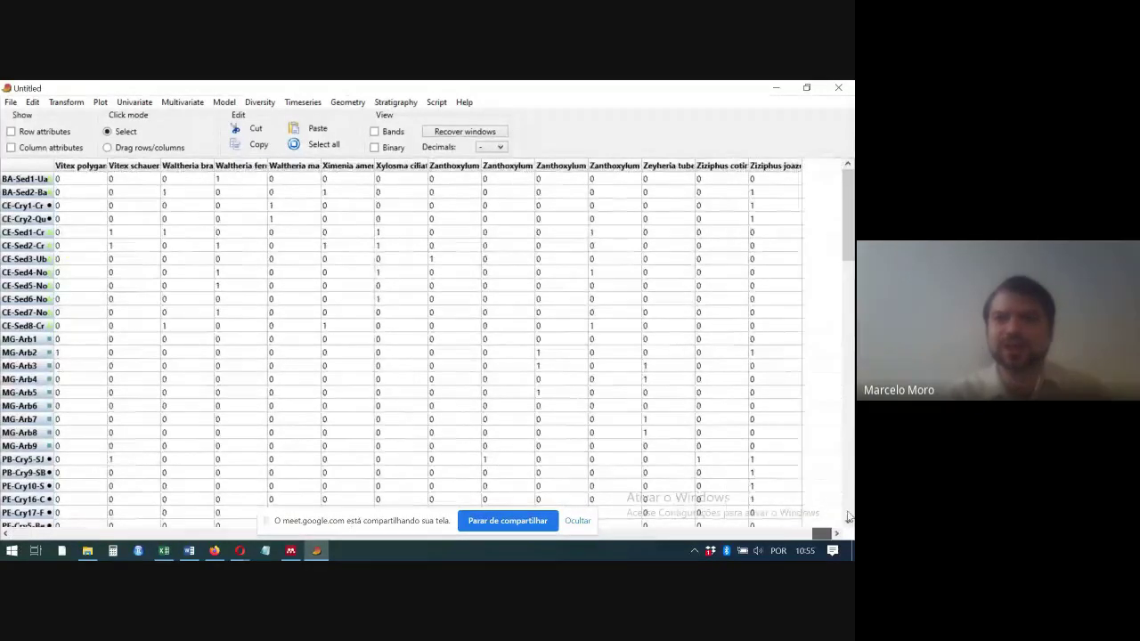
shift+click(771, 167)
drag(848, 206, 848, 303)
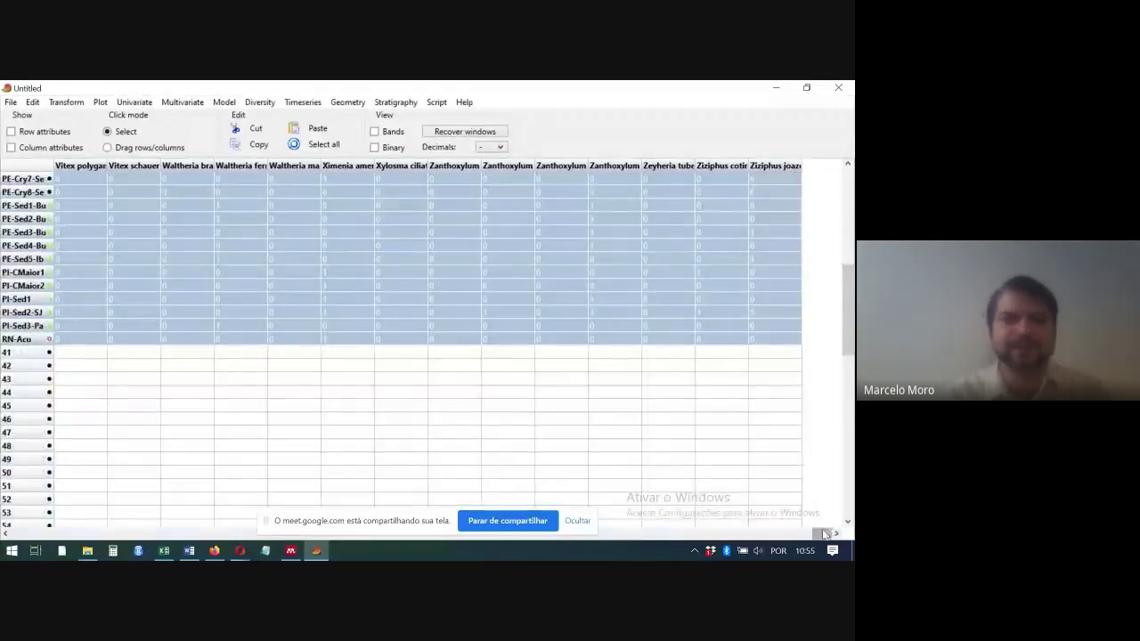
drag(823, 533, 59, 532)
drag(848, 287, 831, 191)
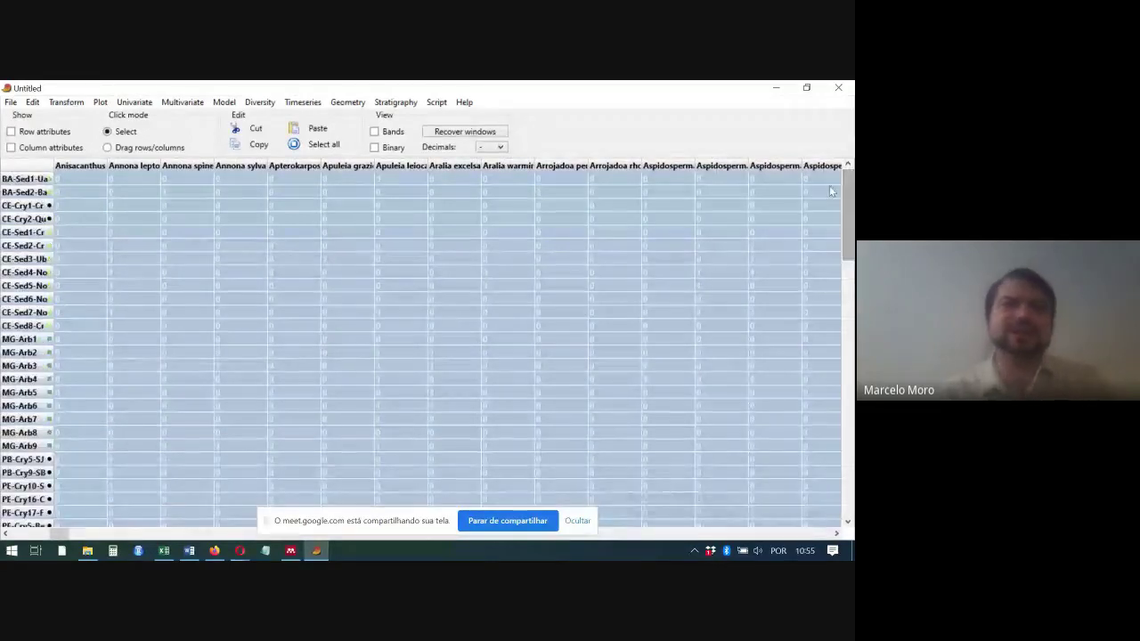
- Compute a 2D non-metric MDS ordination of the selected matrix with the Euclidean similarity index
click(135, 103)
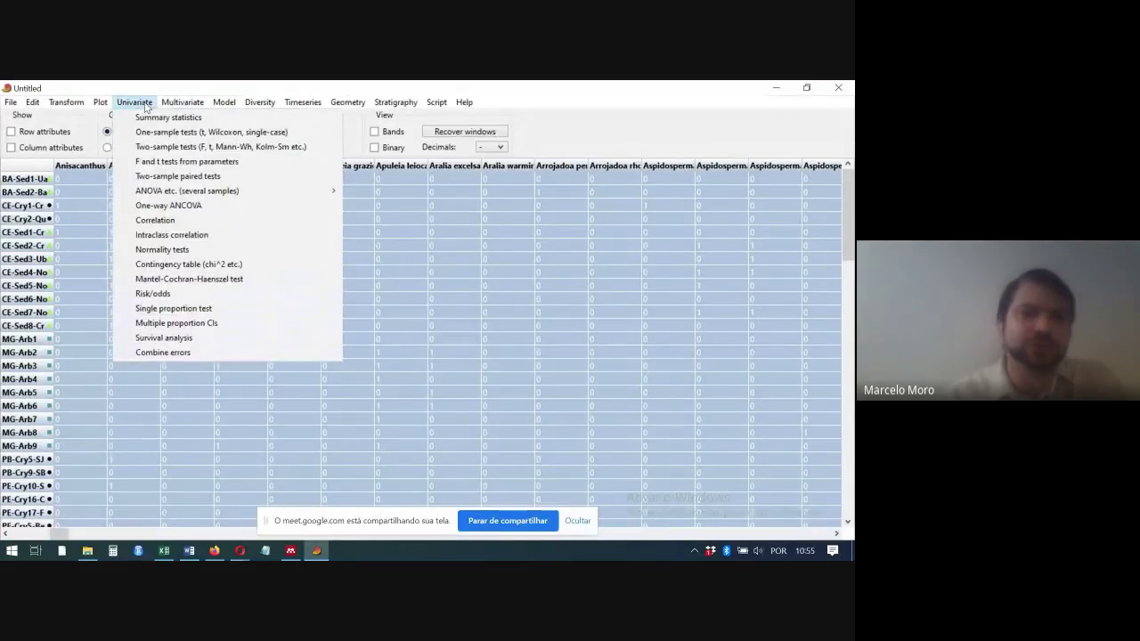
mouse_move(168, 104)
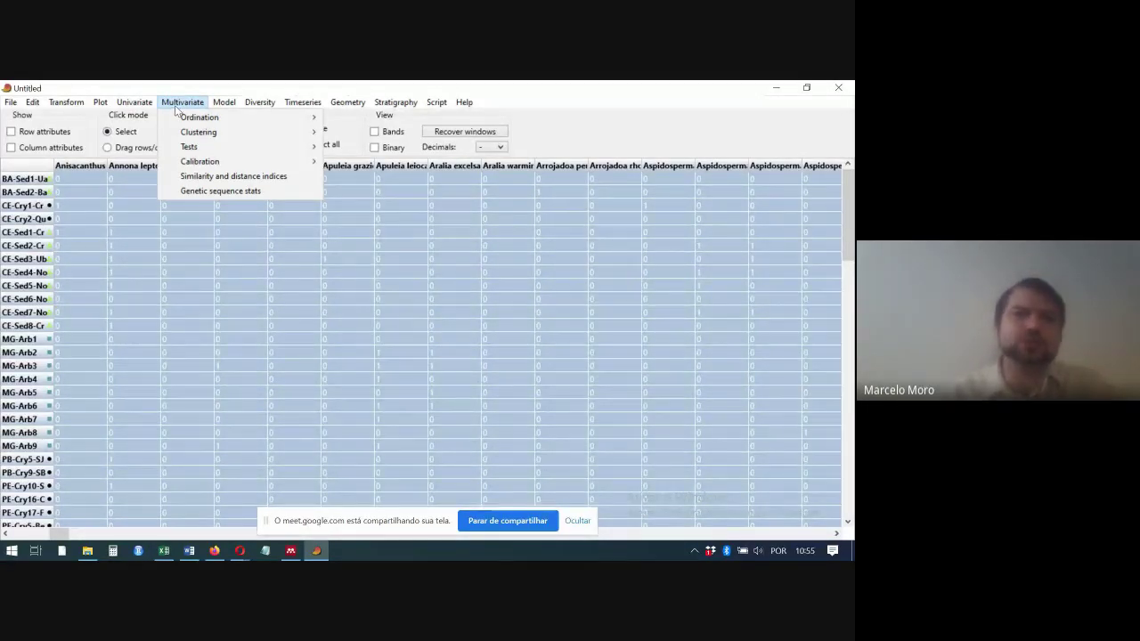
mouse_move(202, 119)
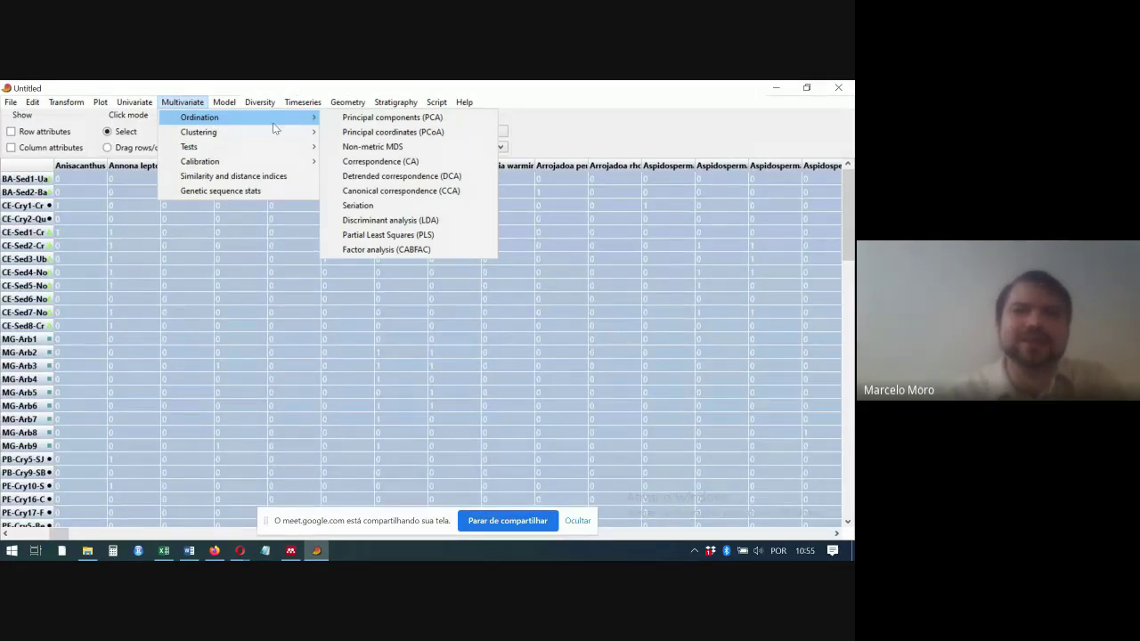
click(414, 149)
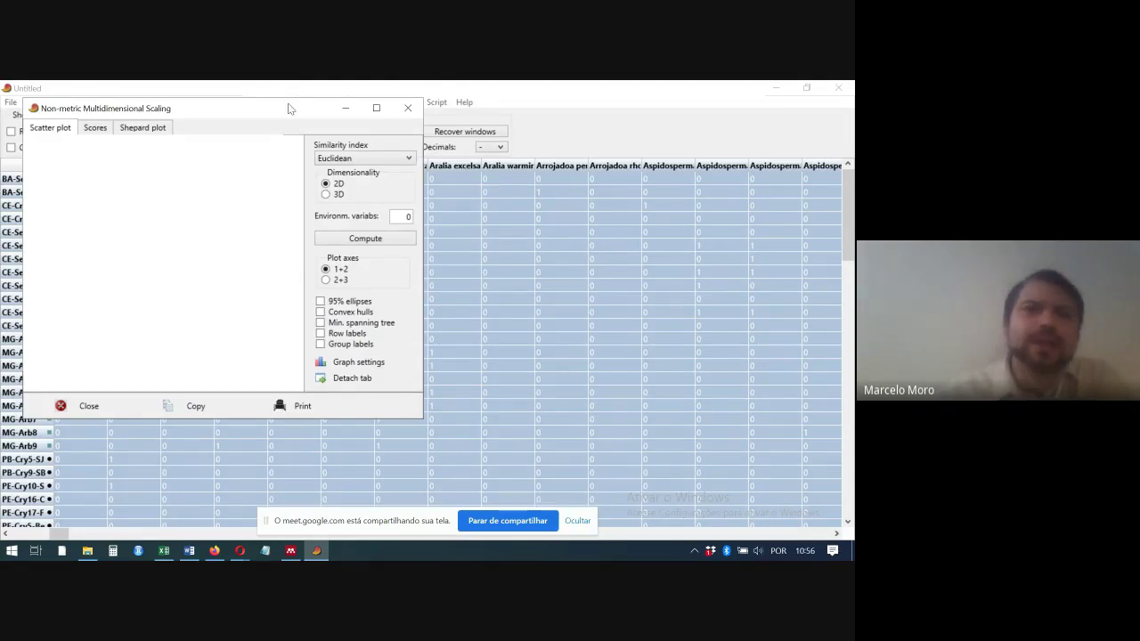
drag(287, 112, 424, 119)
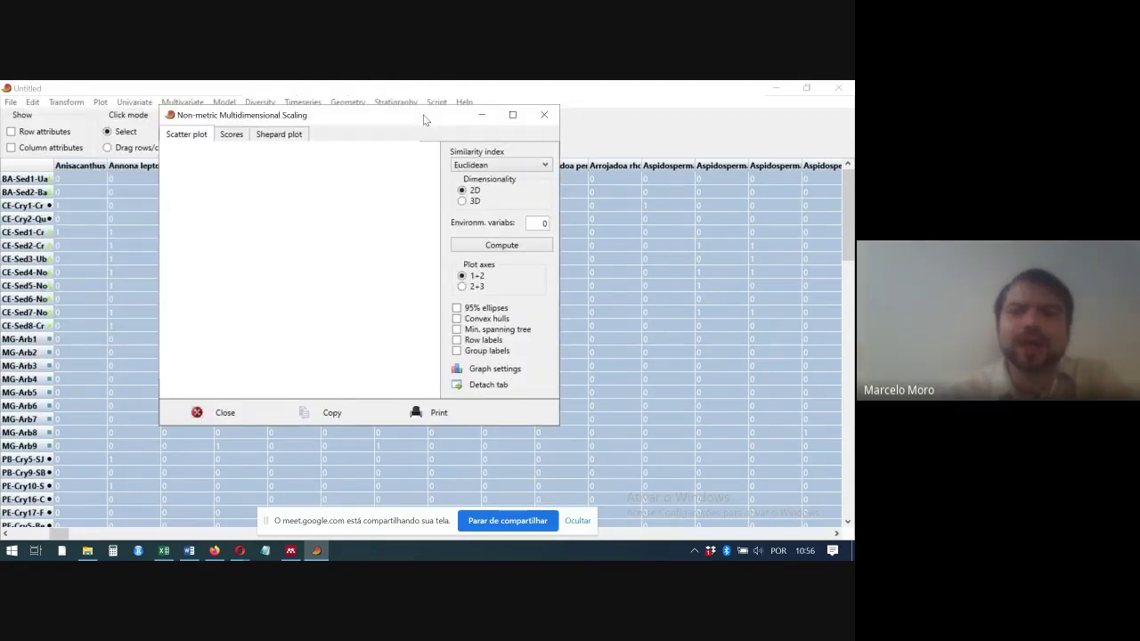
click(504, 245)
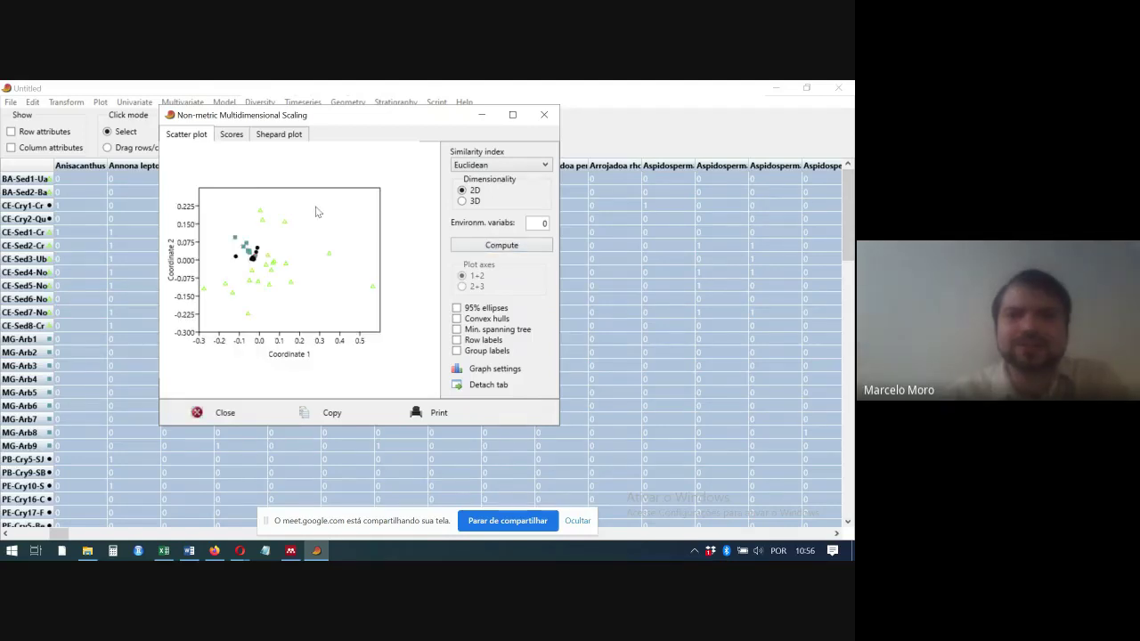
- Recompute the 2D non-metric MDS ordination with the Bray-Curtis similarity index
click(546, 166)
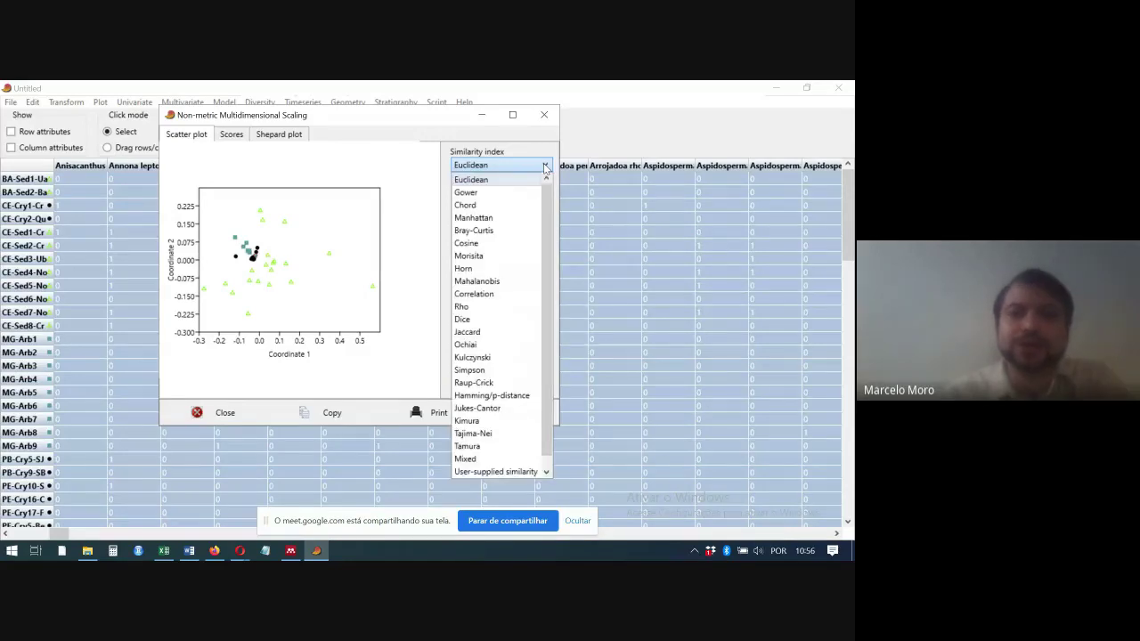
click(499, 233)
click(504, 165)
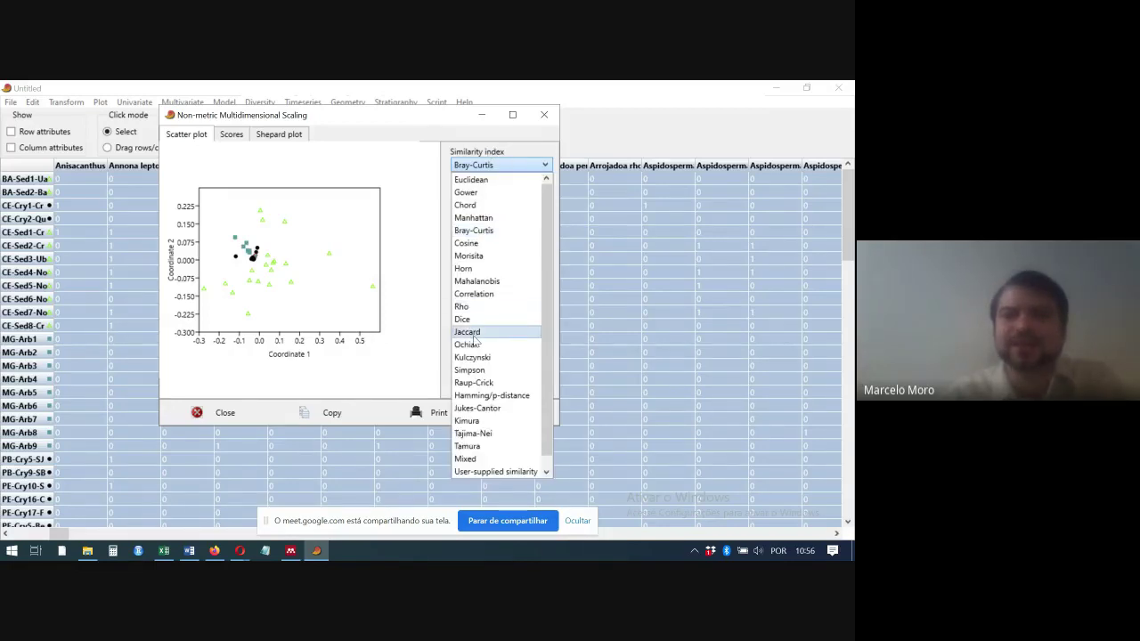
click(501, 235)
click(500, 249)
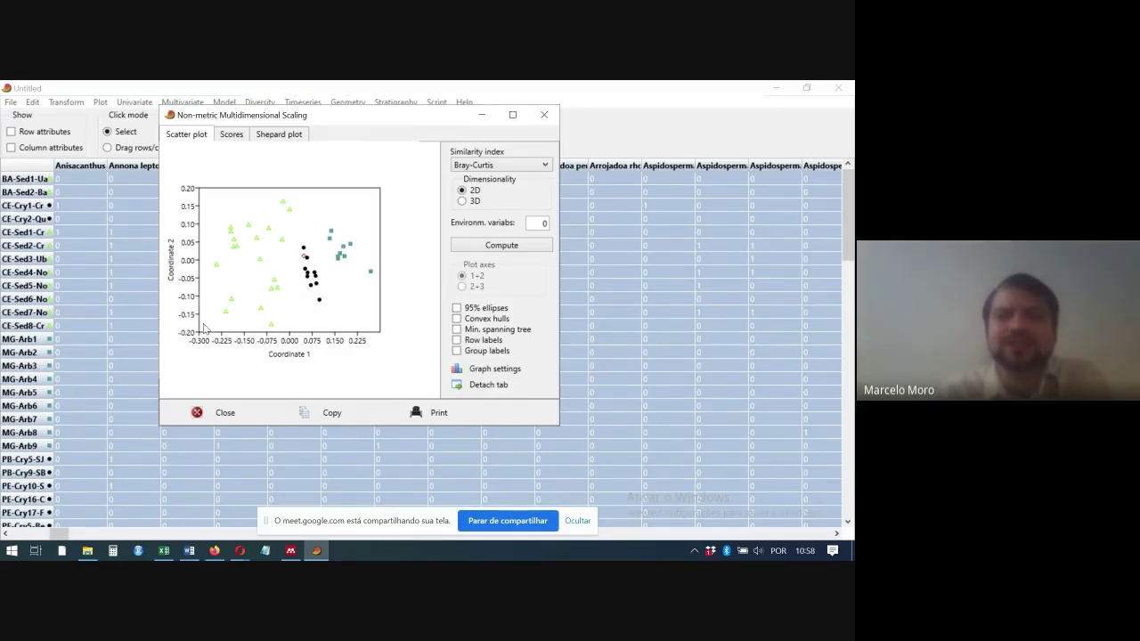
- Toggle the group labels and row labels on the MDS scatter plot to identify the sites, and close the ordination window
click(489, 352)
click(490, 352)
click(487, 341)
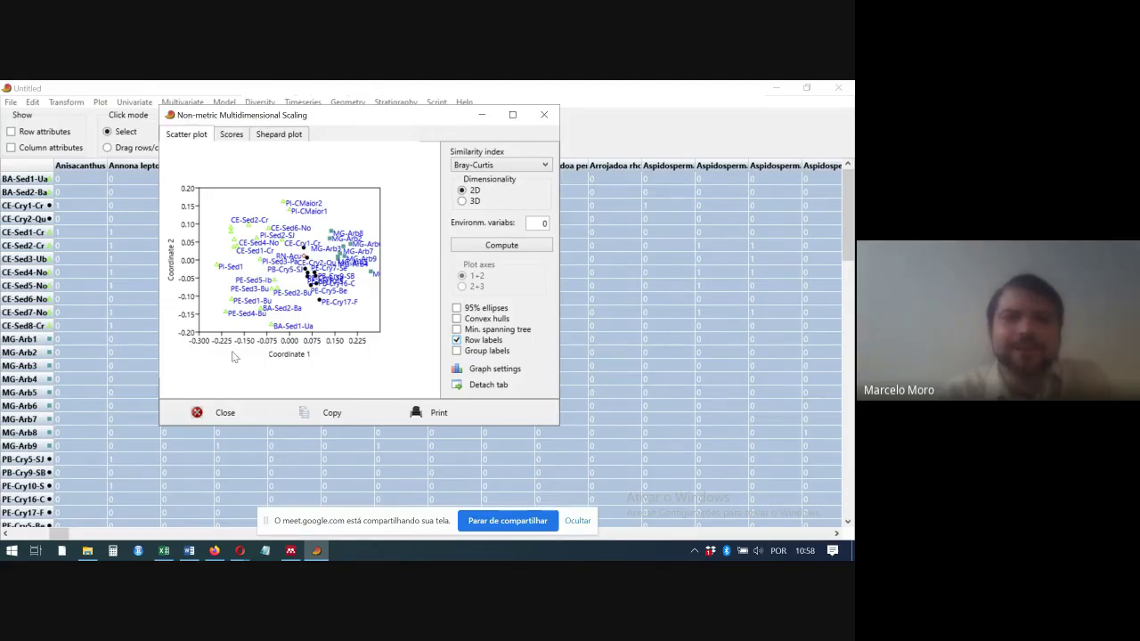
click(477, 340)
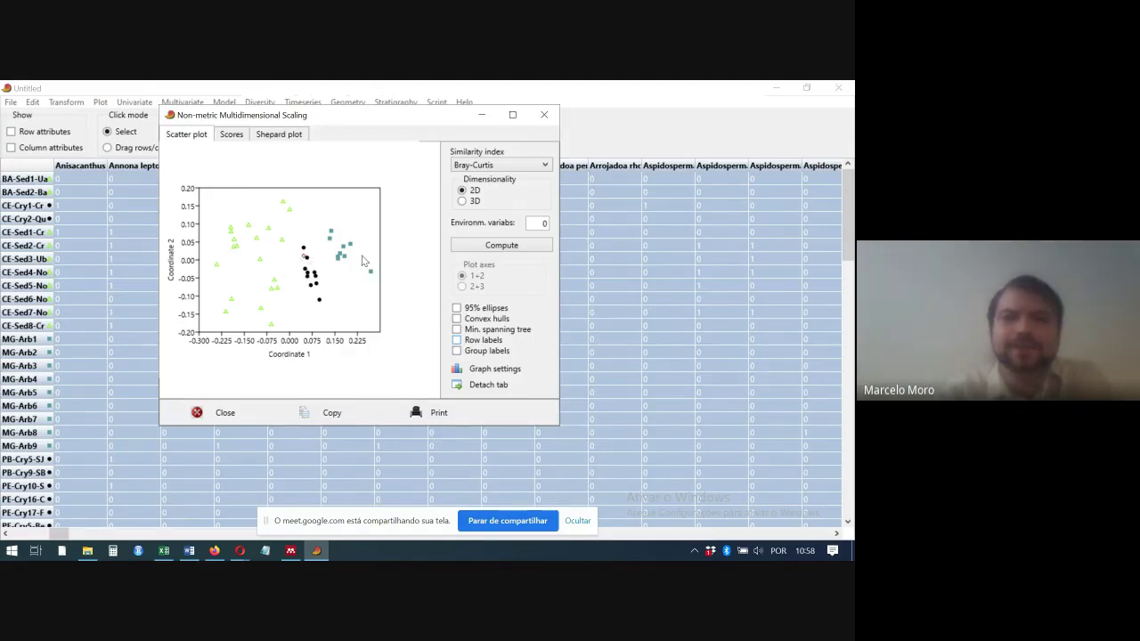
click(544, 117)
- Run a classical hierarchical clustering of the selected matrix with the Paired group (UPGMA) algorithm
click(197, 106)
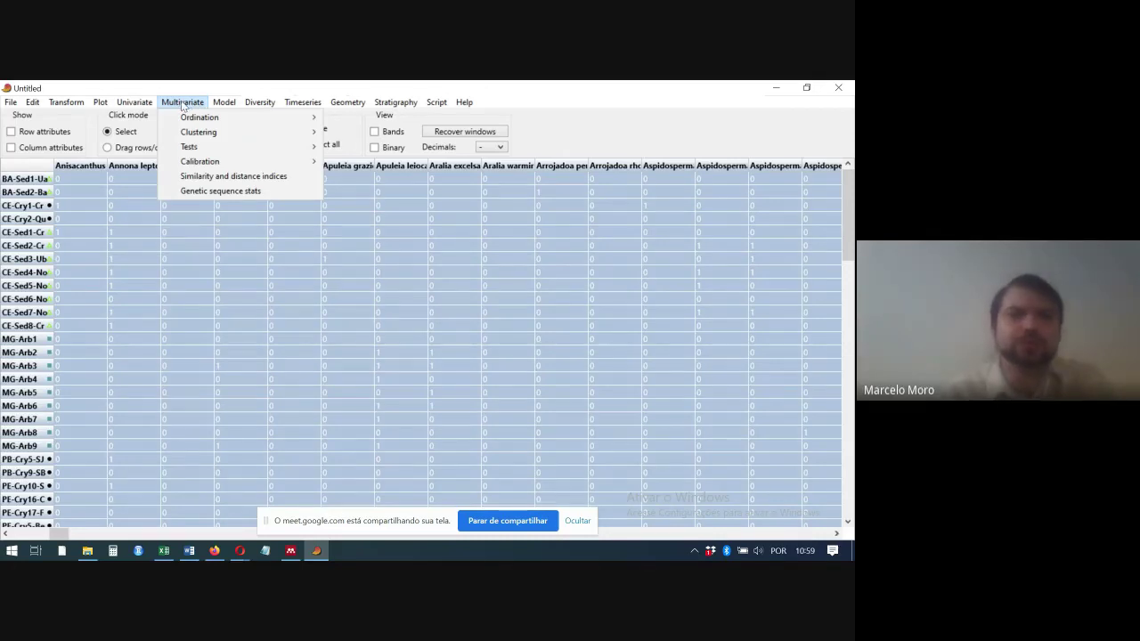
mouse_move(292, 136)
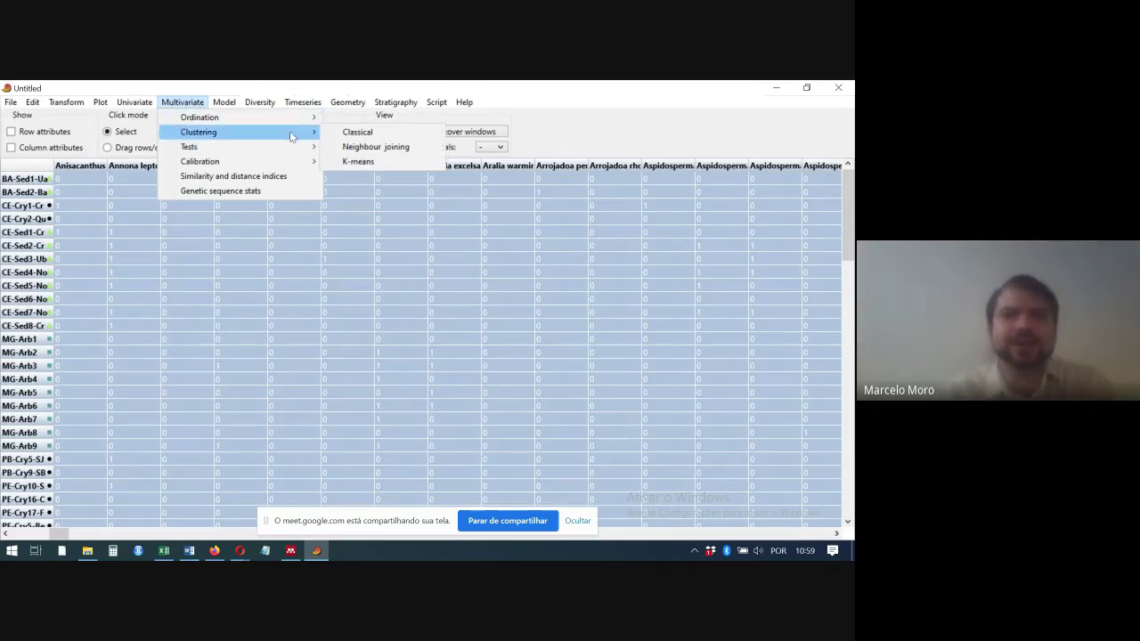
click(356, 132)
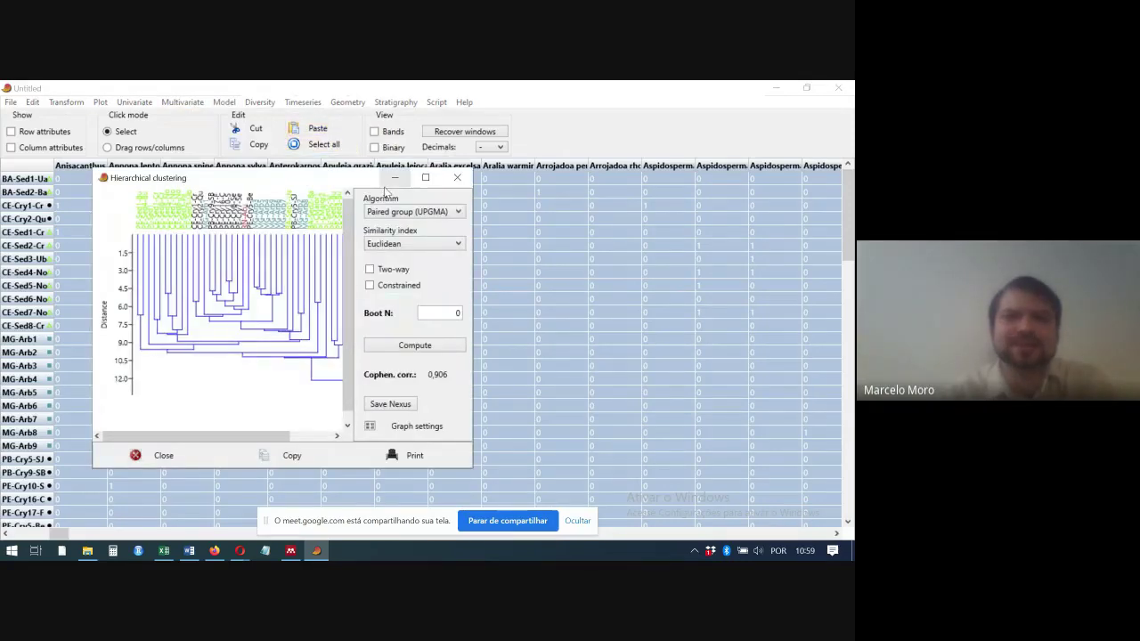
click(459, 214)
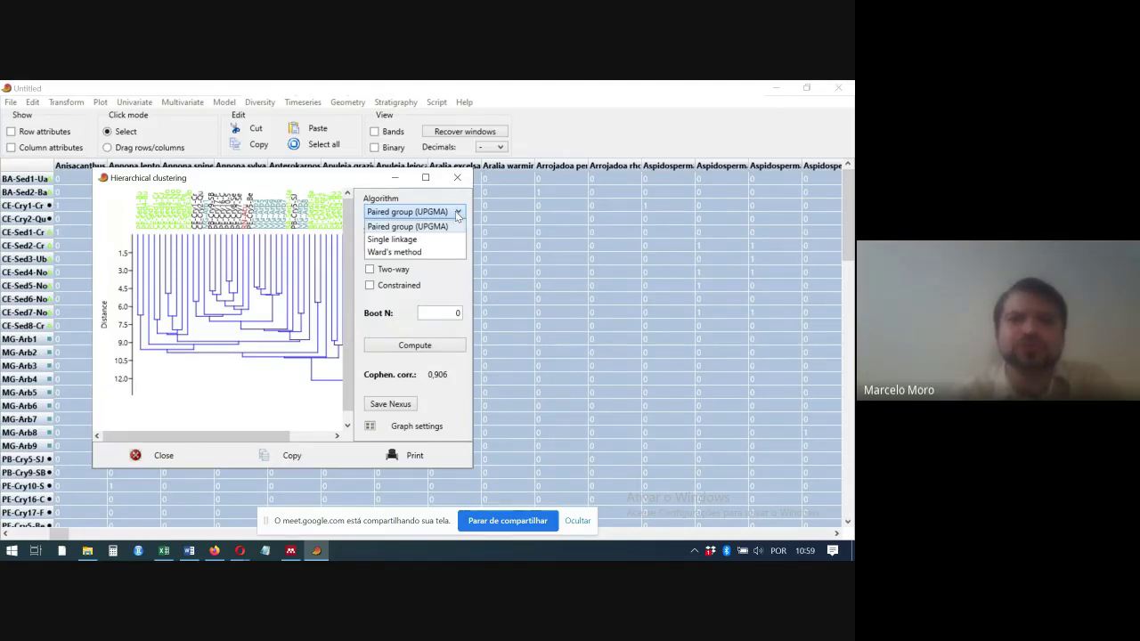
click(433, 226)
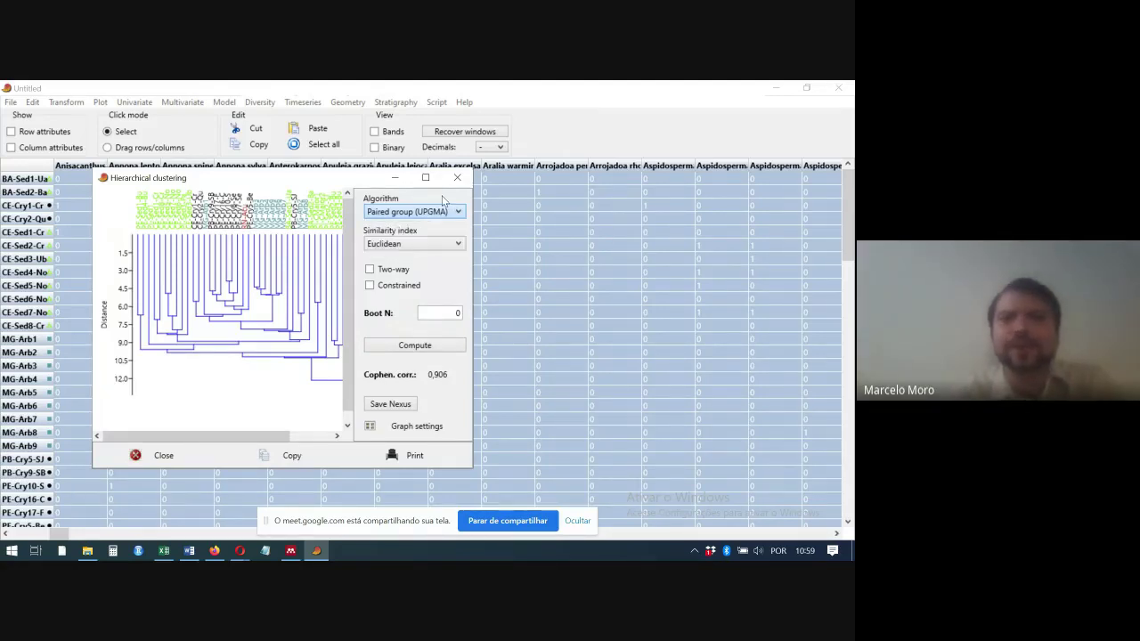
- Recompute the dendrogram with the Bray-Curtis similarity index and maximize its window
click(458, 246)
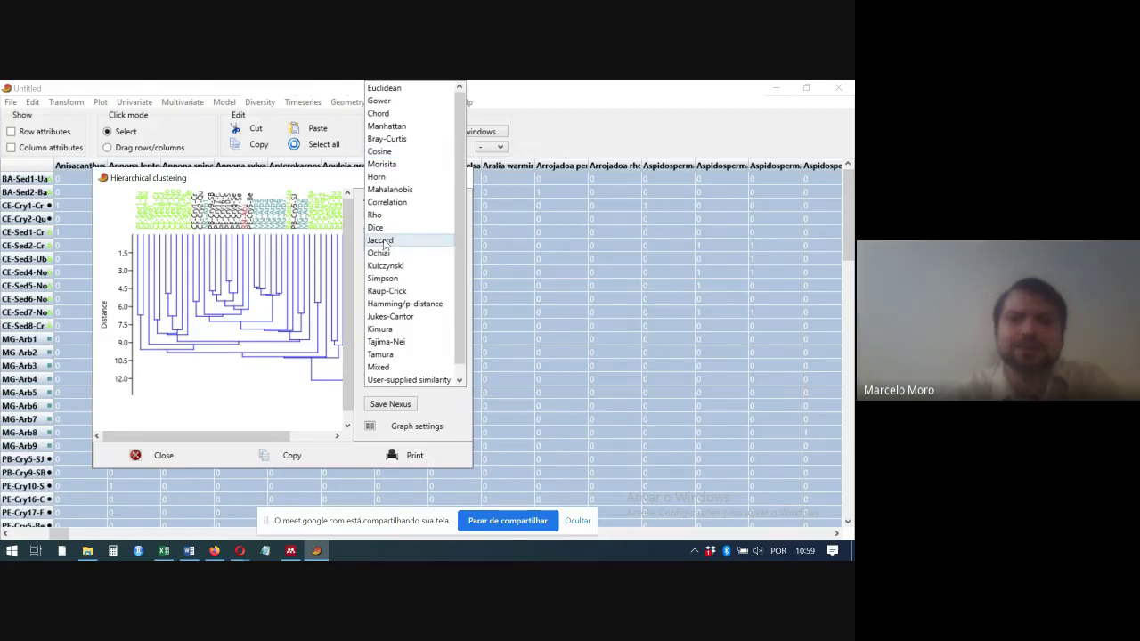
click(401, 142)
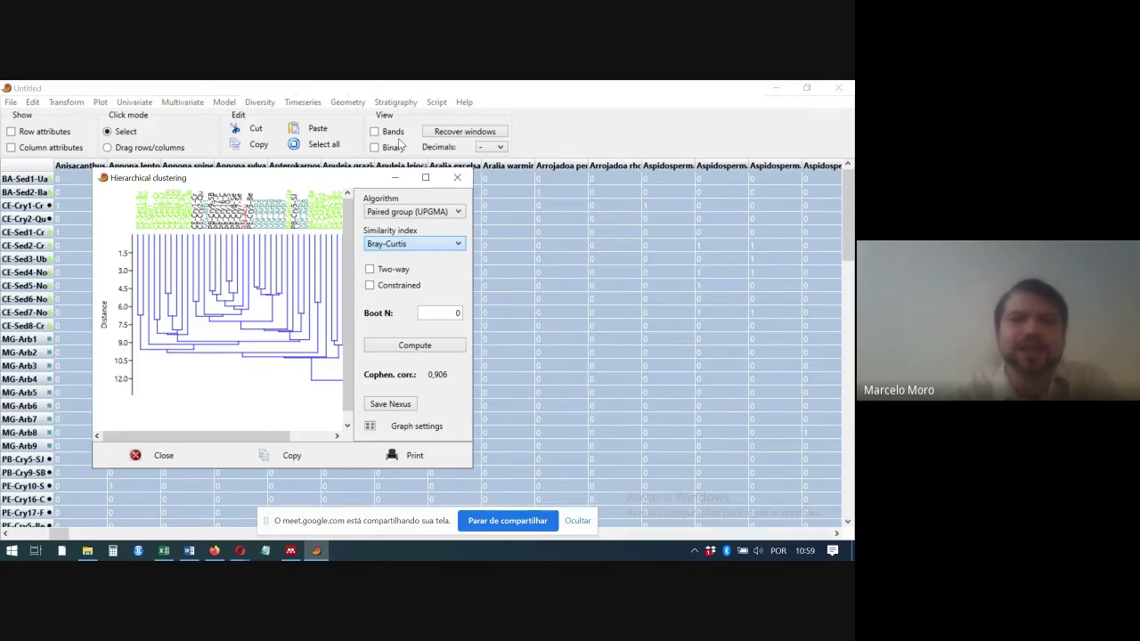
click(414, 345)
click(425, 177)
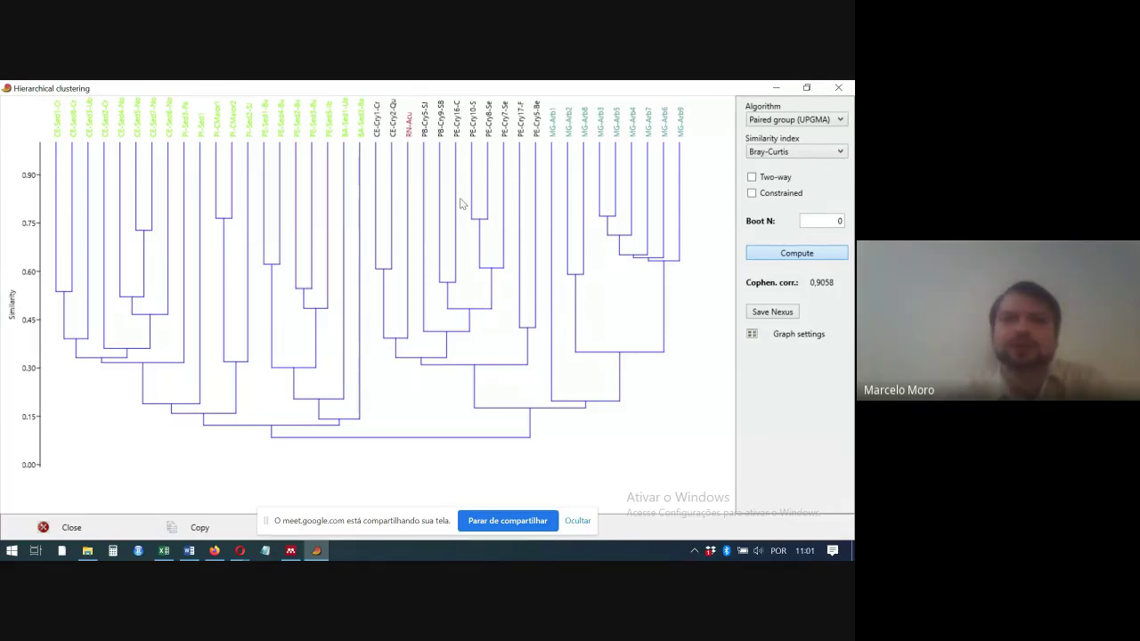
- Minimize the dendrogram and the PAST spreadsheet to switch to the Matriz sheet in Excel
click(778, 89)
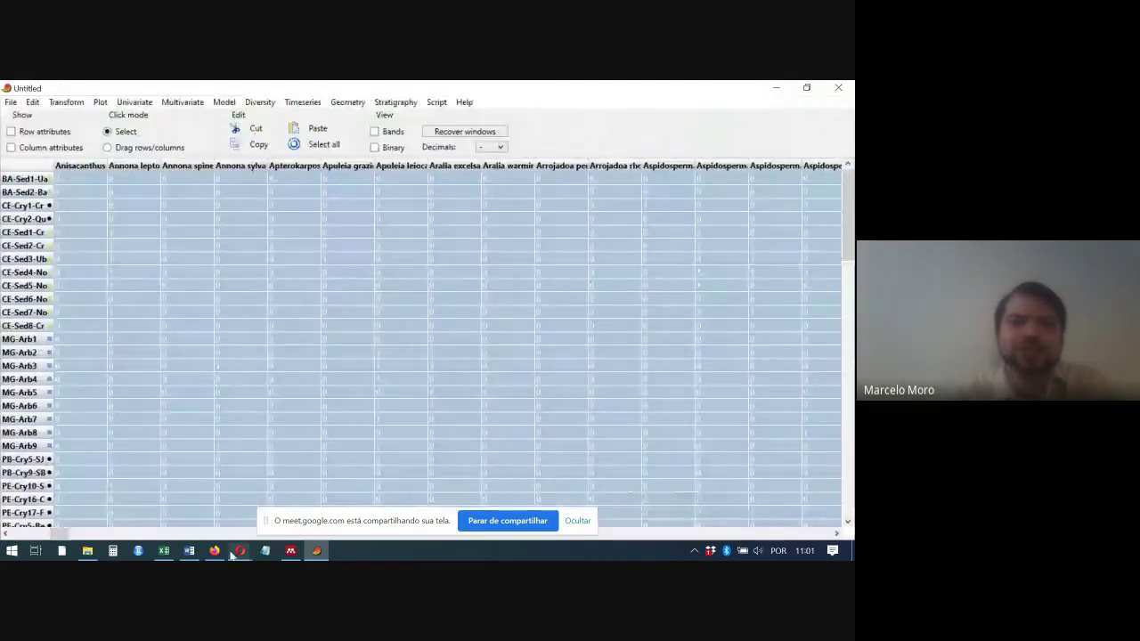
mouse_move(240, 550)
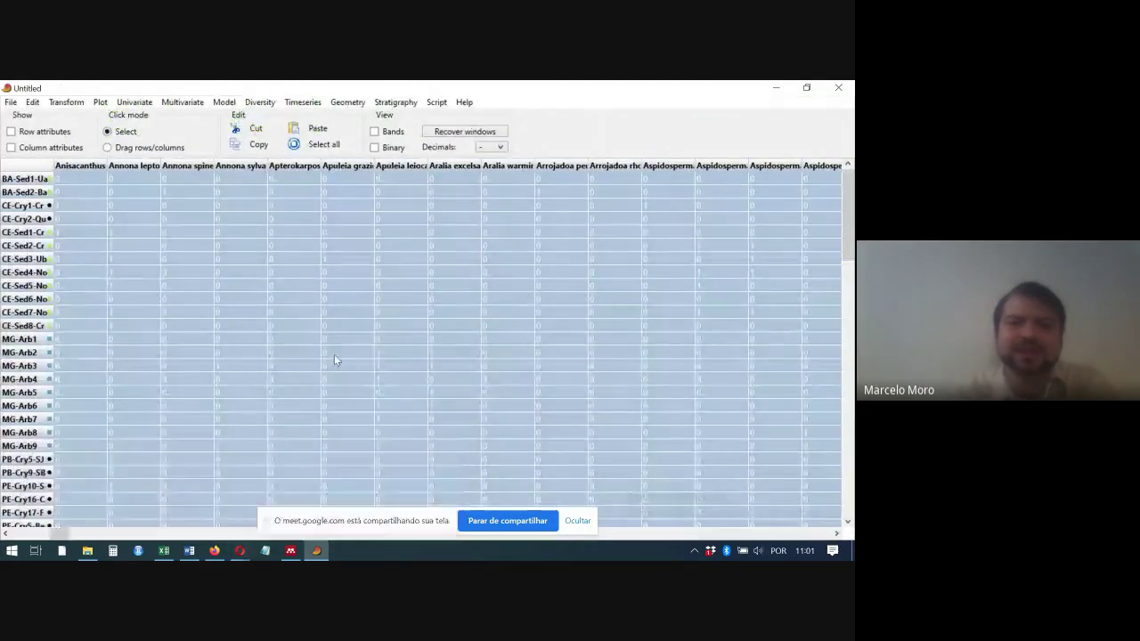
click(317, 552)
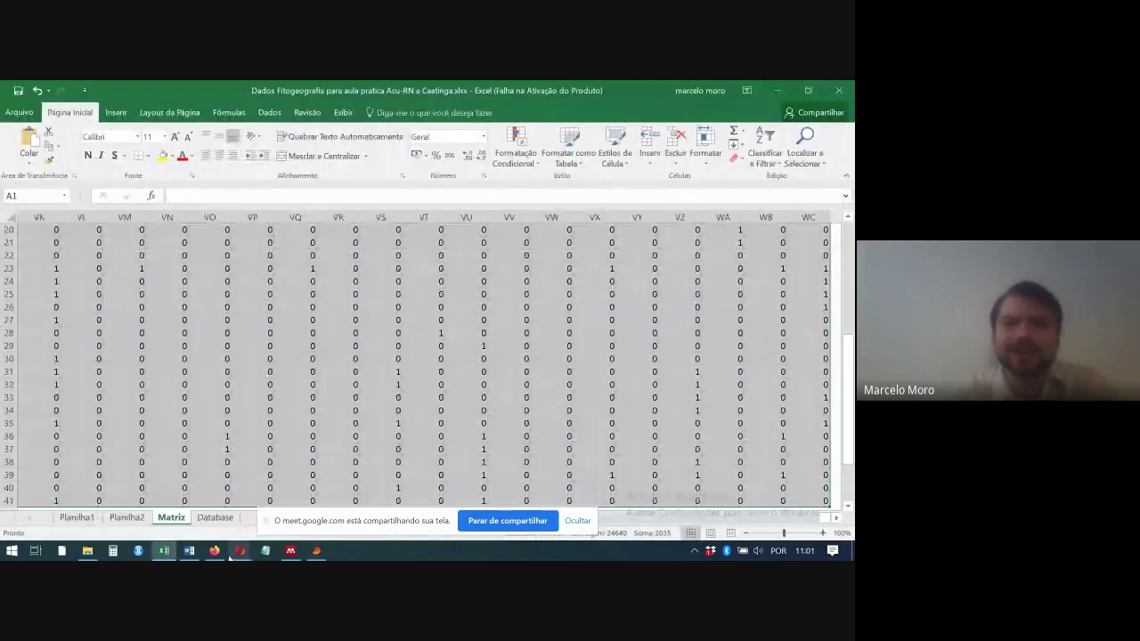